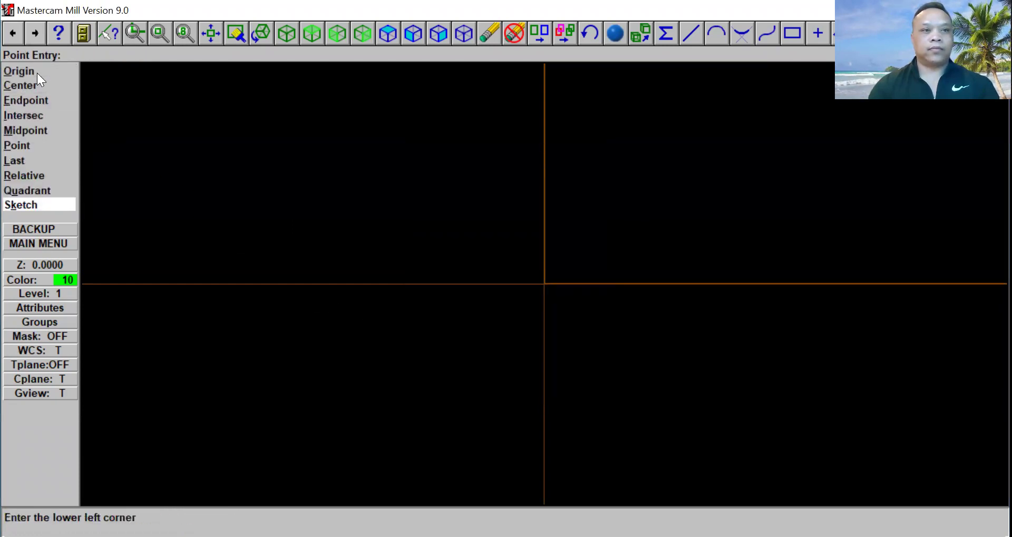
Step: Place the rectangle at the origin so that it is centred on the axes
left_click(37, 72)
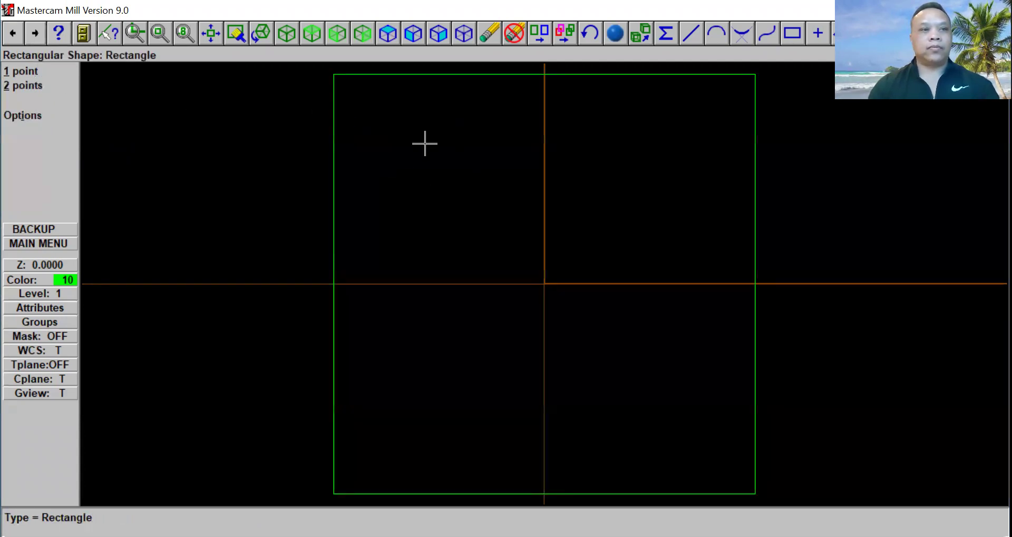
left_click(68, 240)
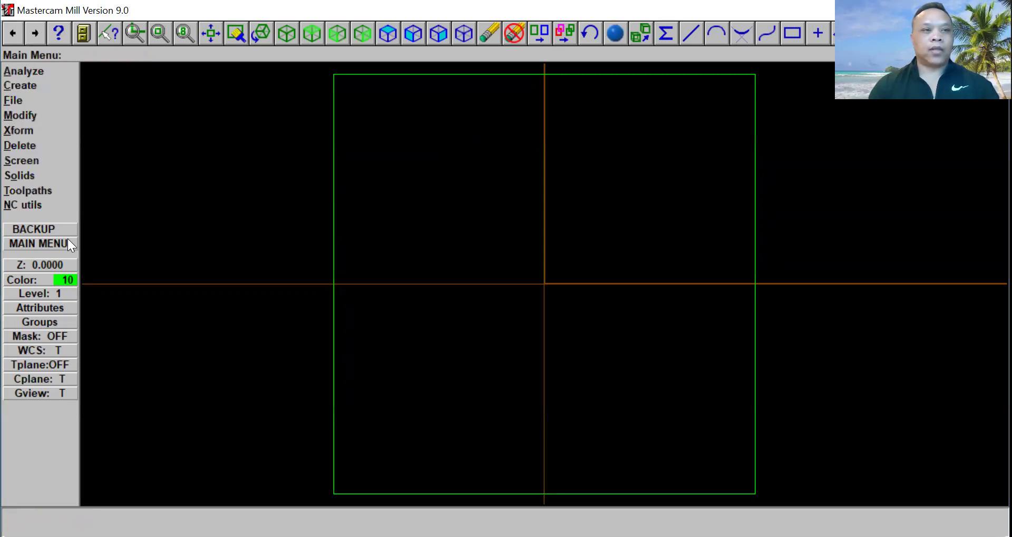
Step: Draw a circle of diameter 40 centred on the origin inside the rectangle
left_click(40, 87)
left_click(26, 102)
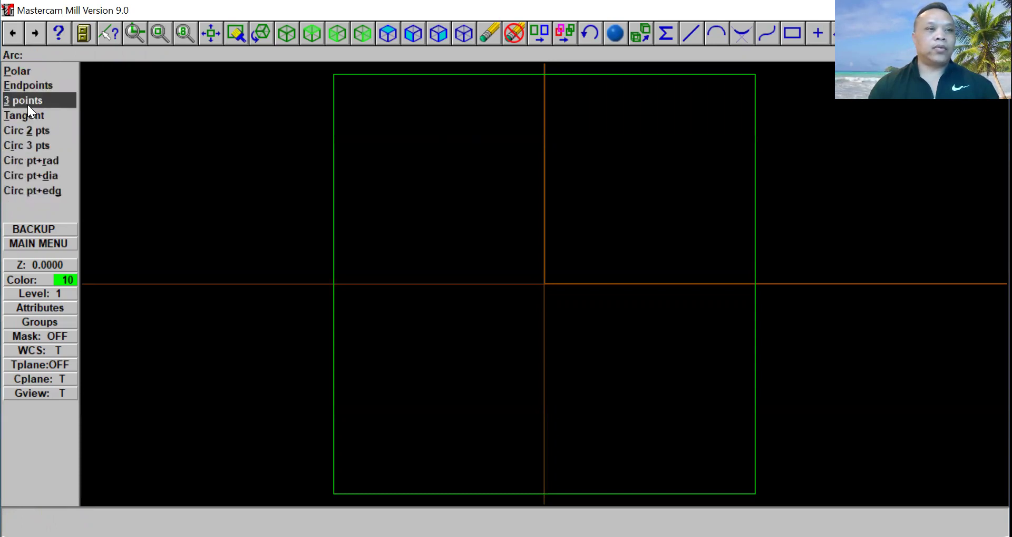
left_click(37, 176)
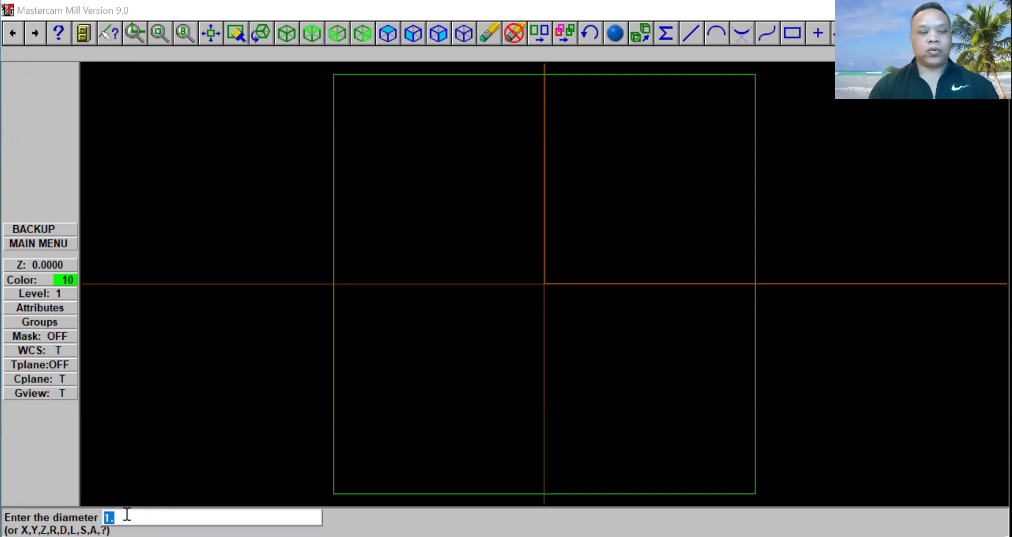
type("40")
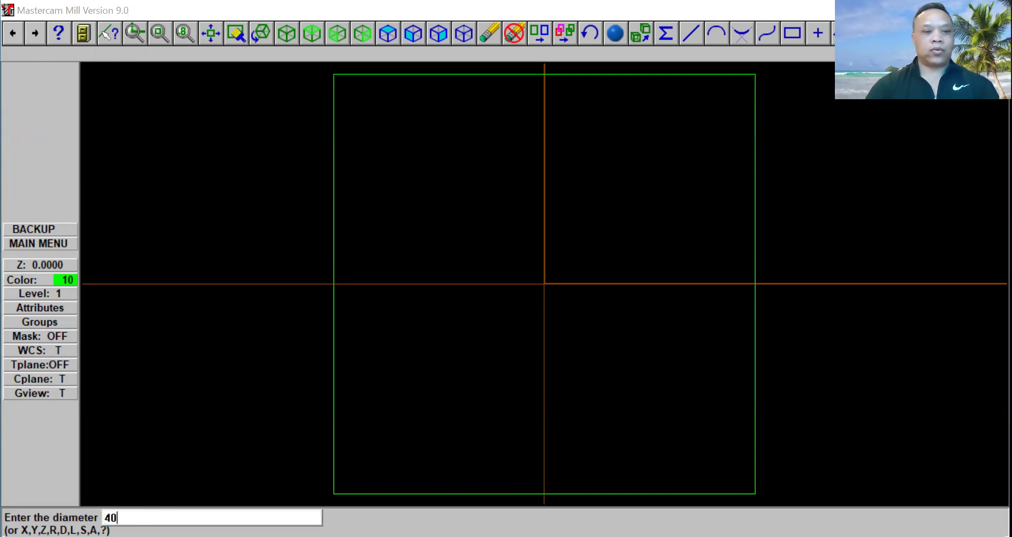
key("Return")
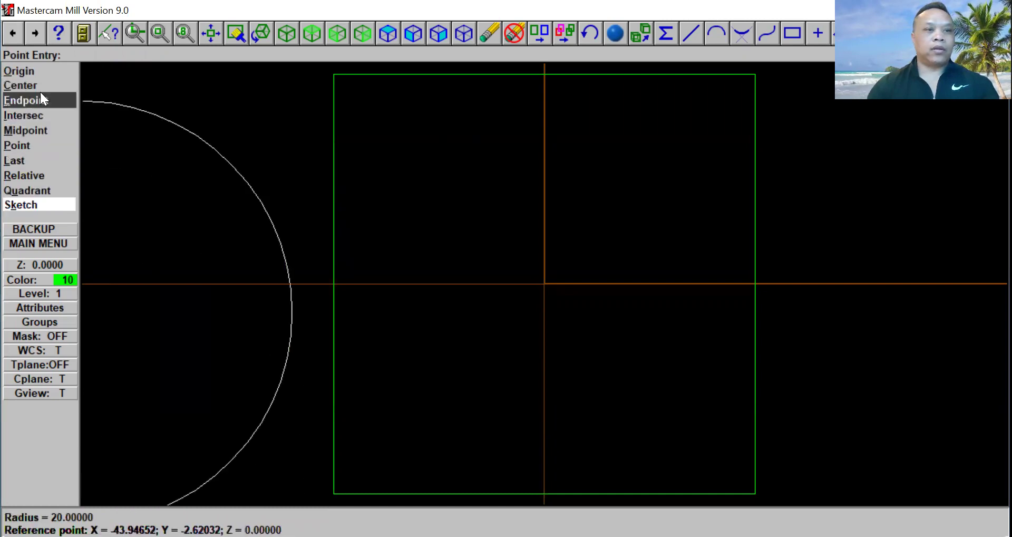
left_click(21, 71)
key("Escape")
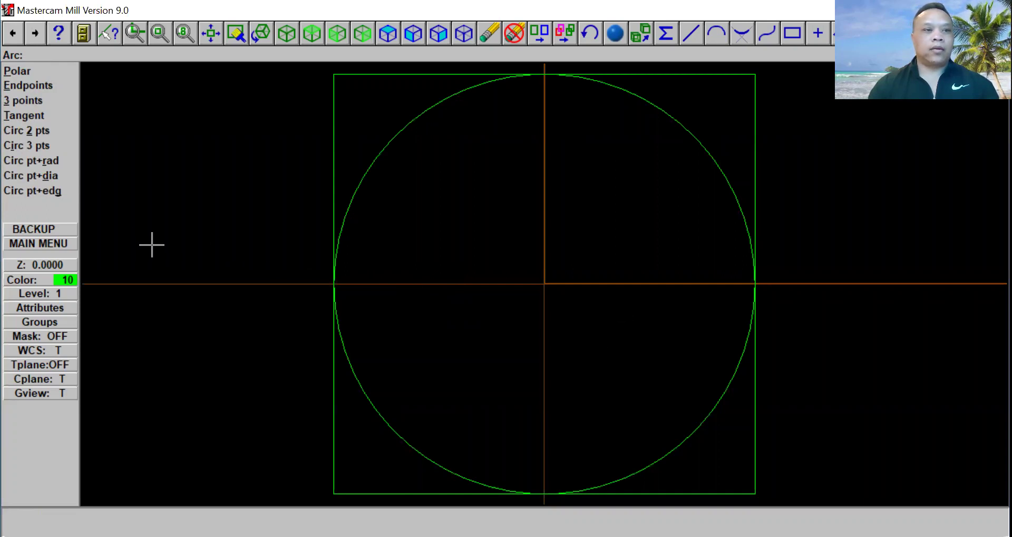
Step: Draw a second, concentric circle of diameter 30 centred on the origin
left_click(59, 176)
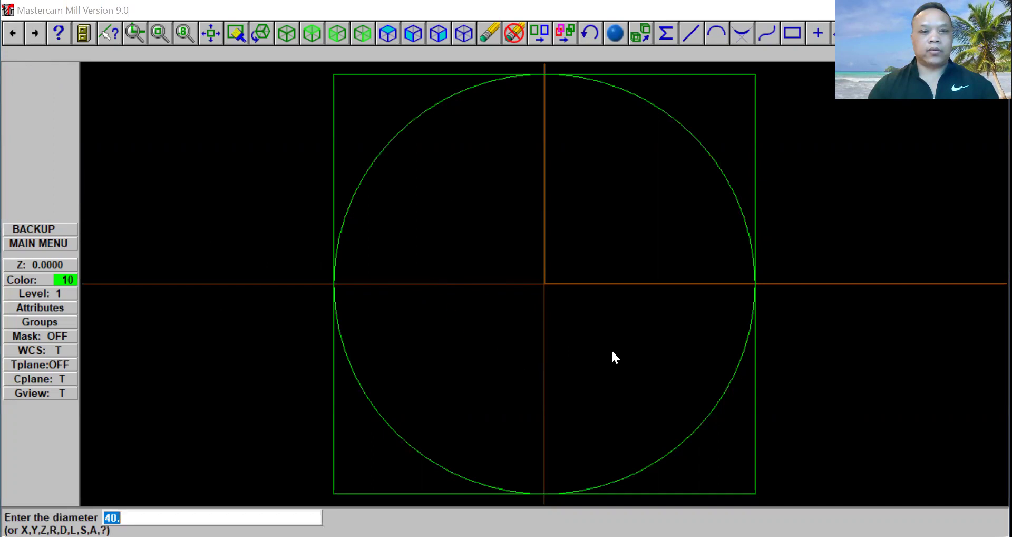
type("30")
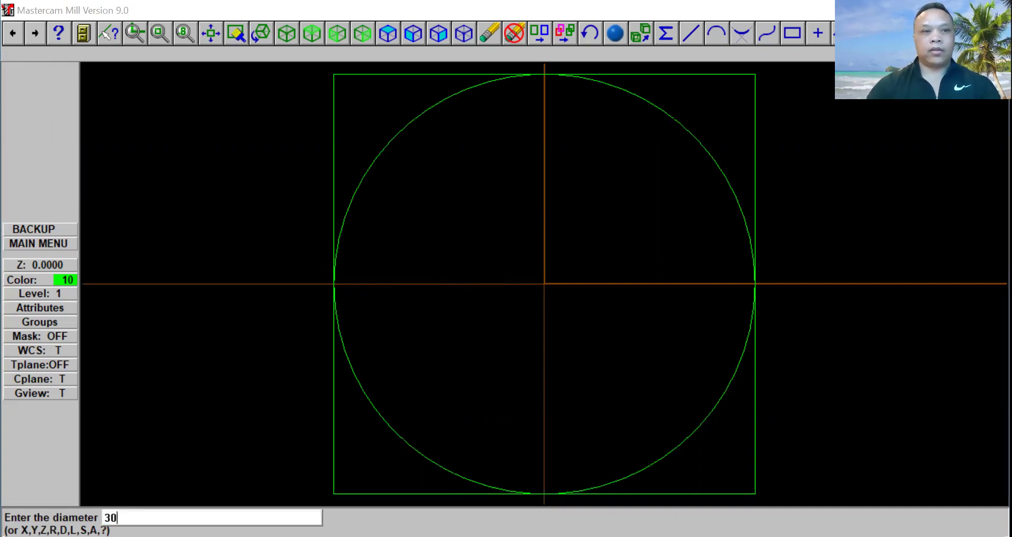
key("Return")
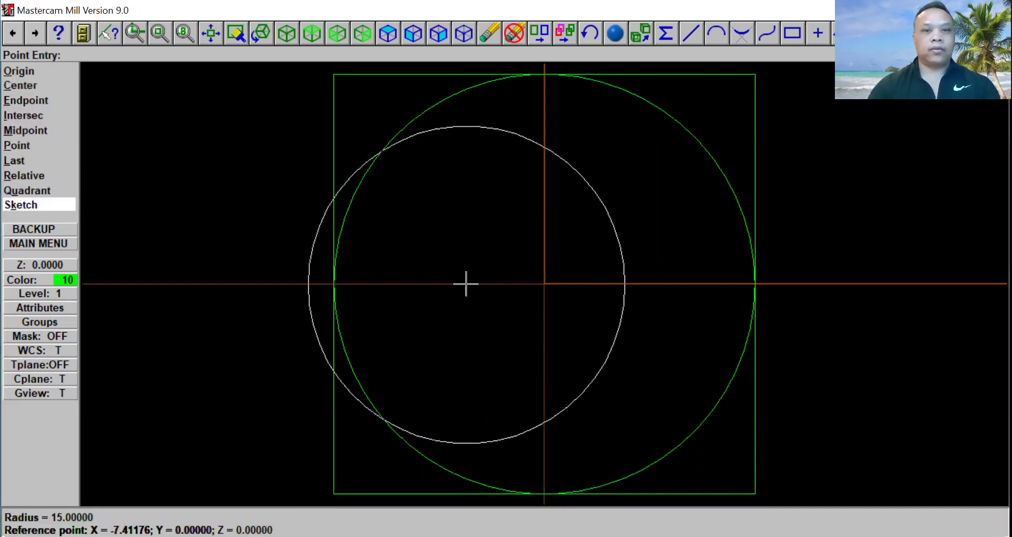
left_click(52, 71)
key("Escape")
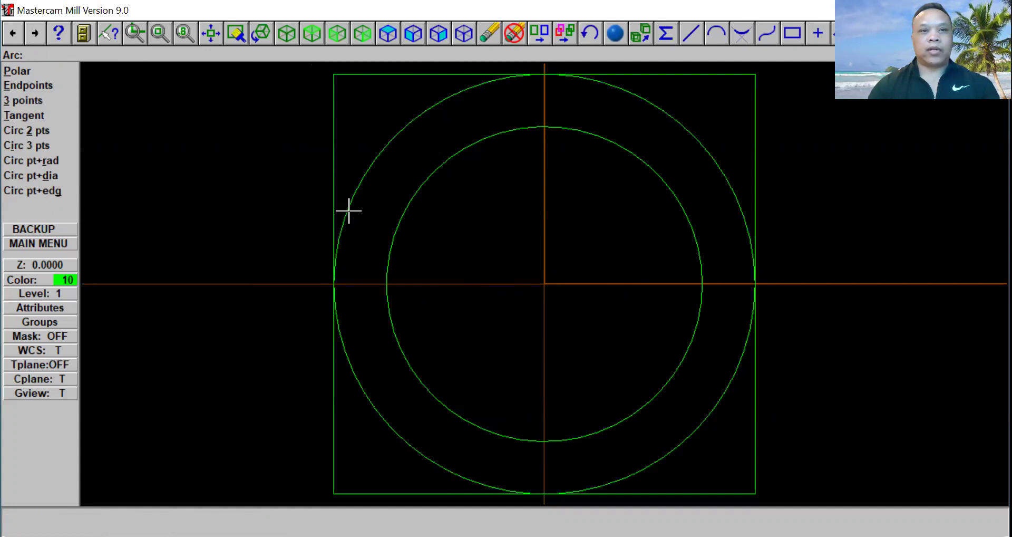
left_click(51, 243)
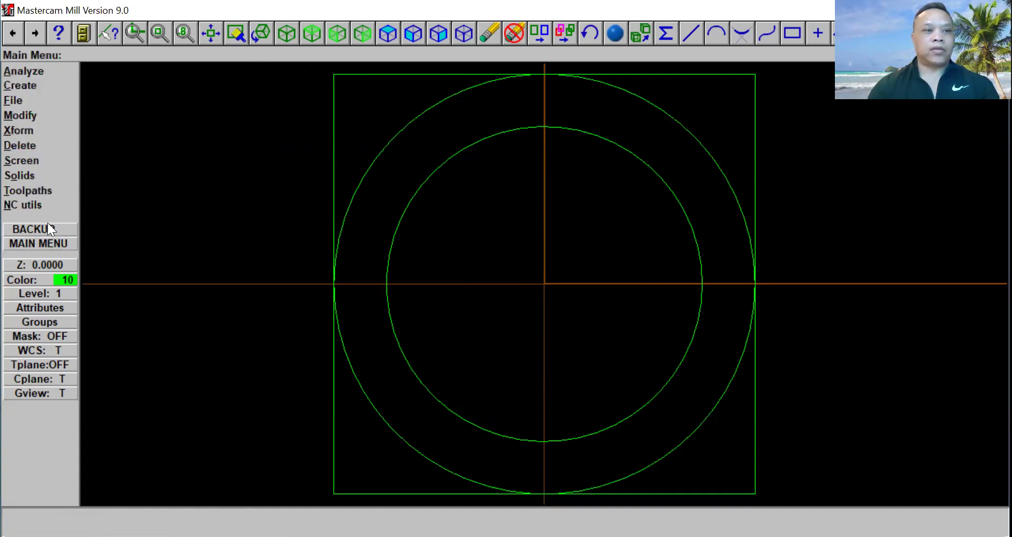
Step: Create a line parallel to the rectangle's left edge, offset inward by a distance of 3
left_click(43, 91)
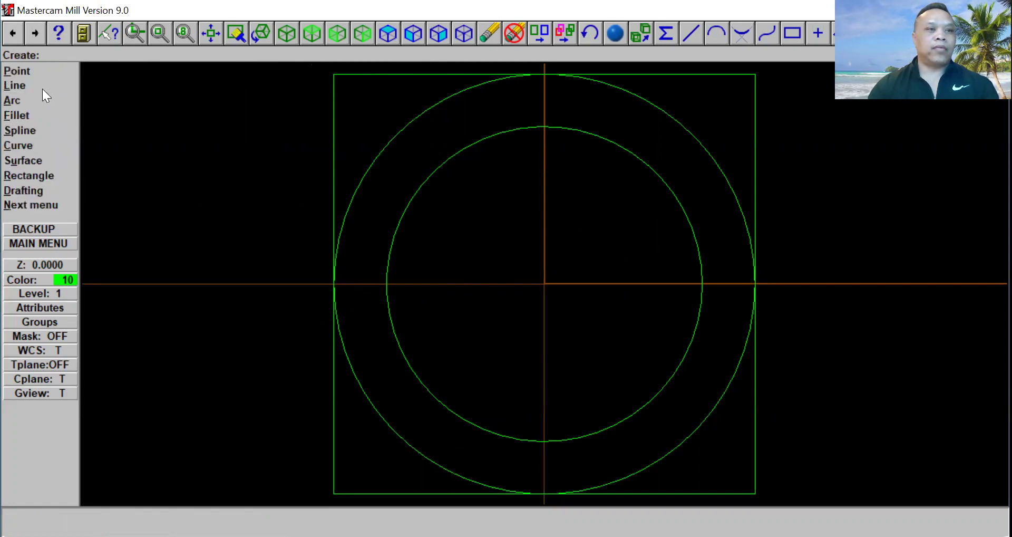
left_click(36, 85)
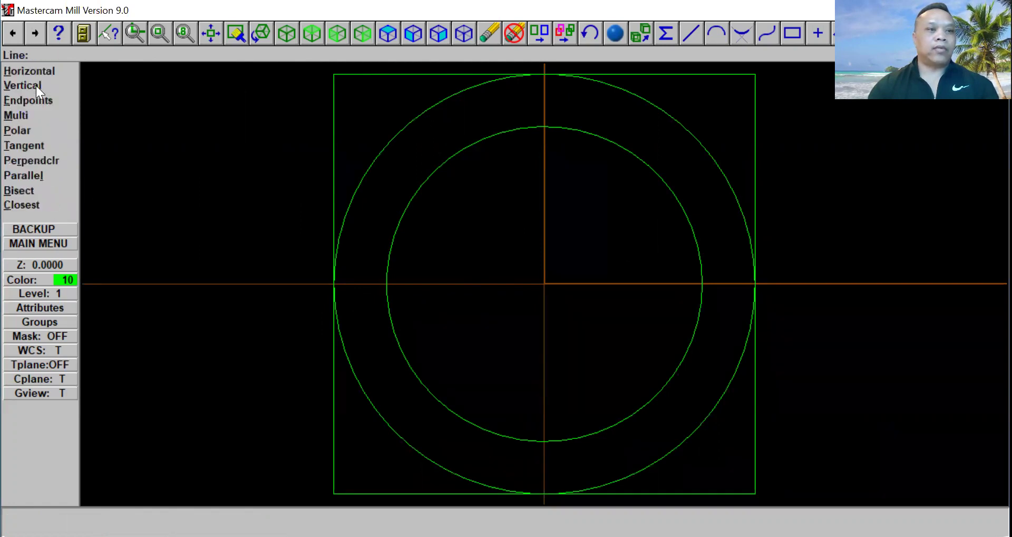
left_click(28, 176)
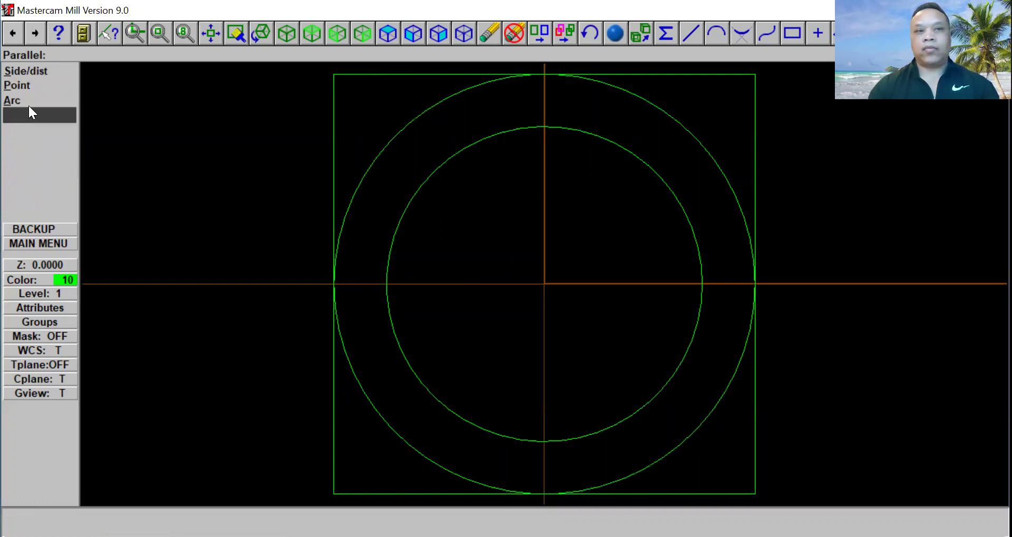
left_click(33, 78)
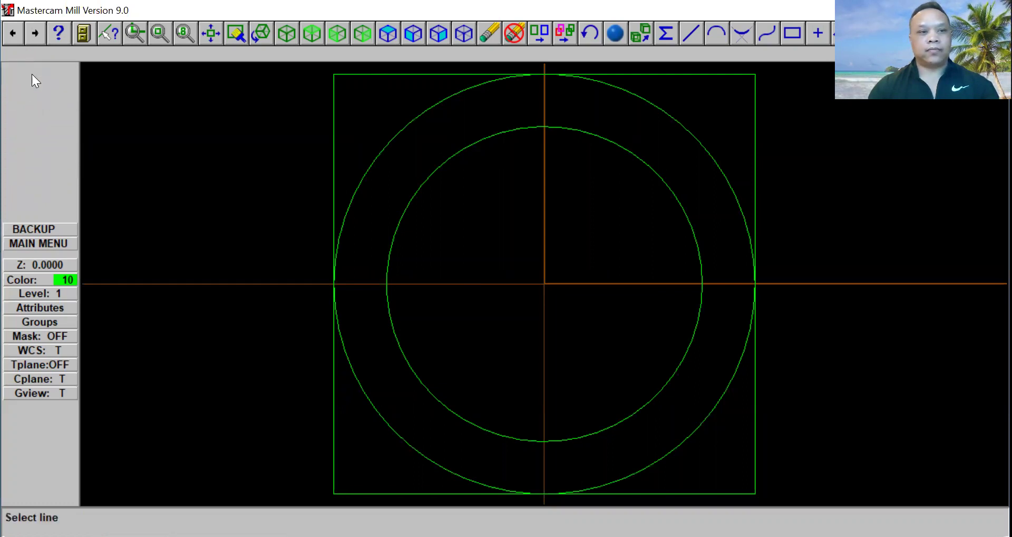
left_click(323, 390)
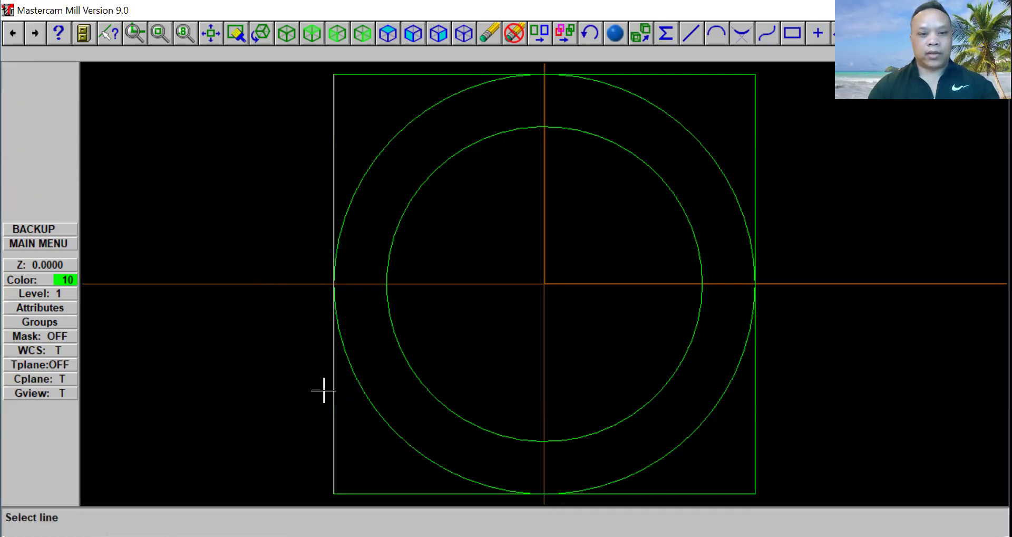
left_click(330, 392)
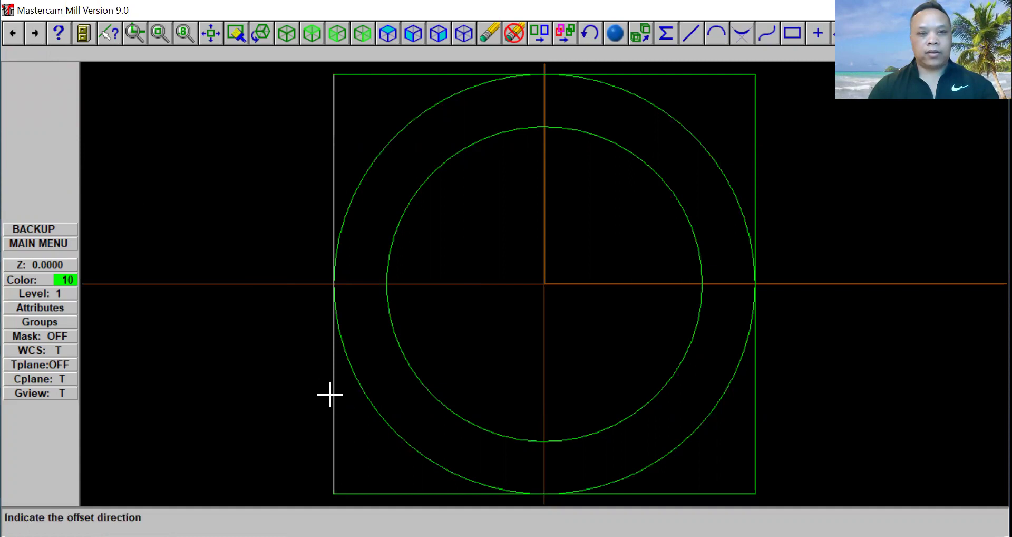
left_click(356, 405)
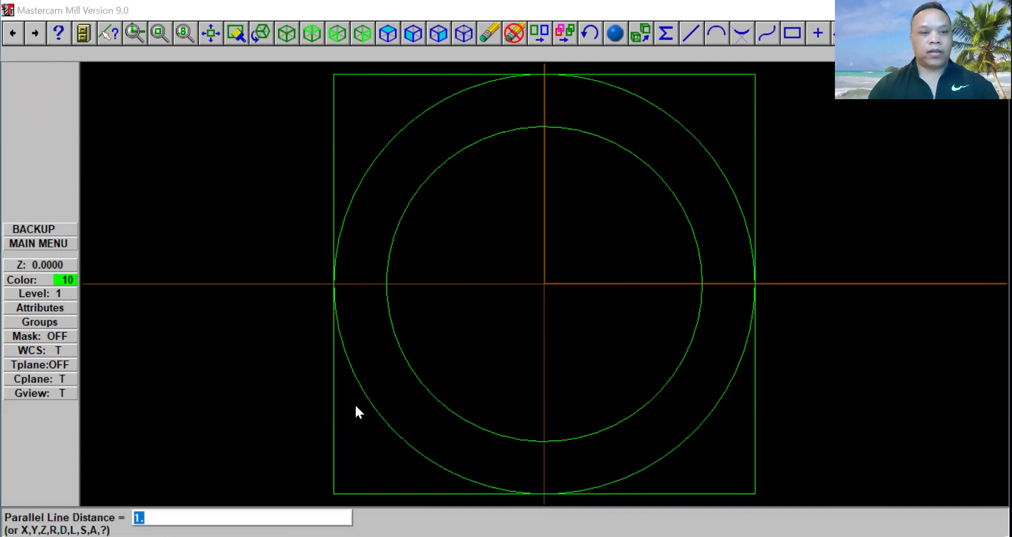
type("3")
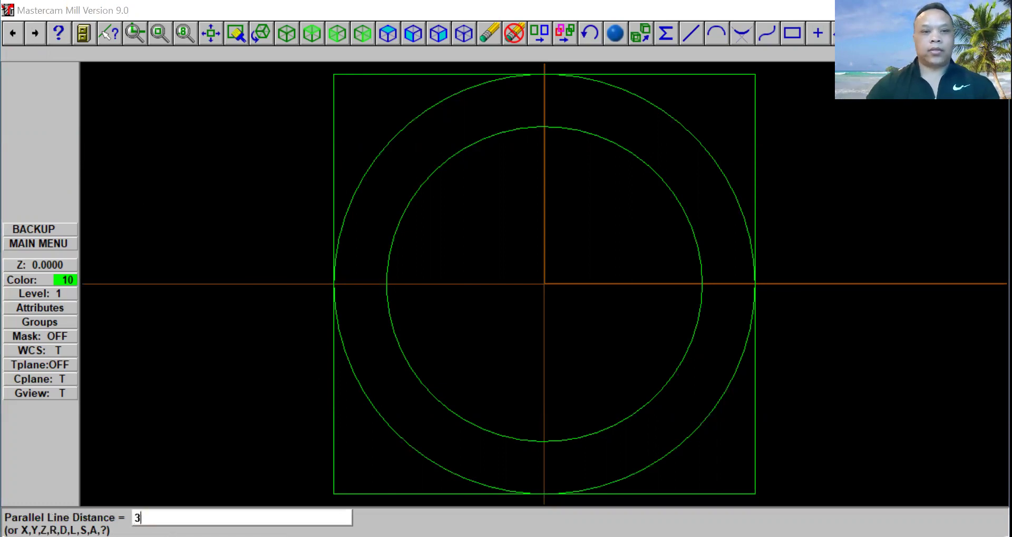
key("Return")
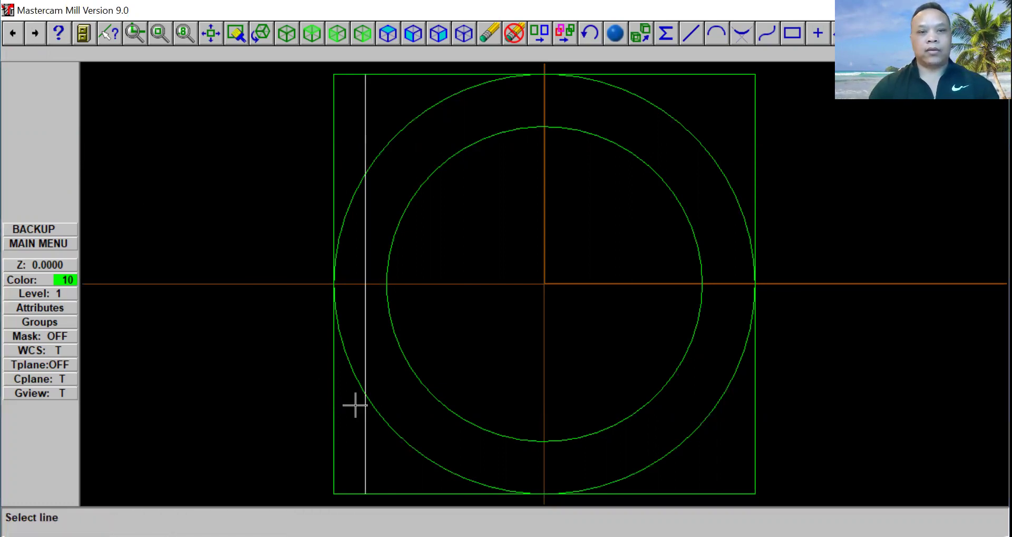
Step: Create parallel lines offset 3 inward from the rectangle's top, right and bottom edges
left_click(690, 77)
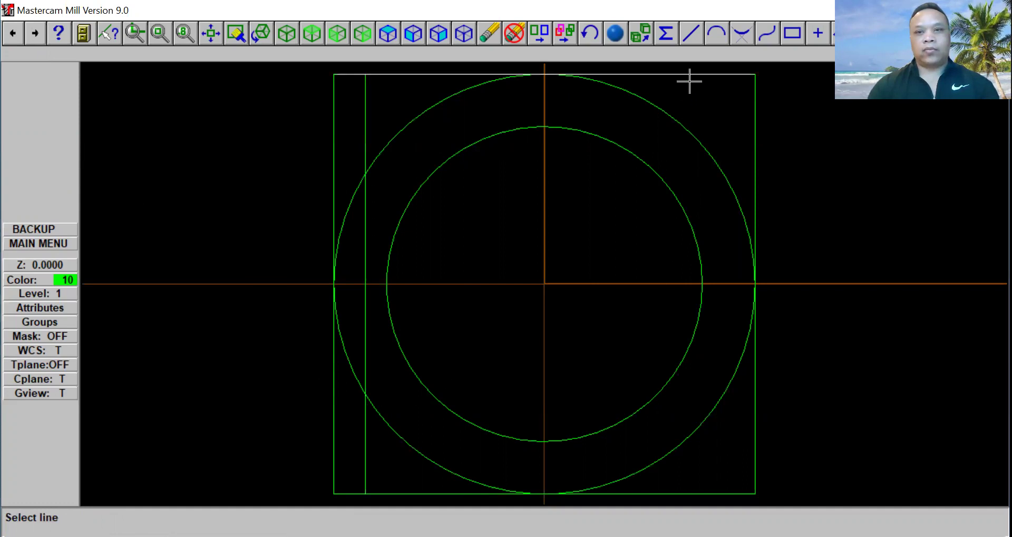
left_click(691, 111)
key("Return")
left_click(752, 298)
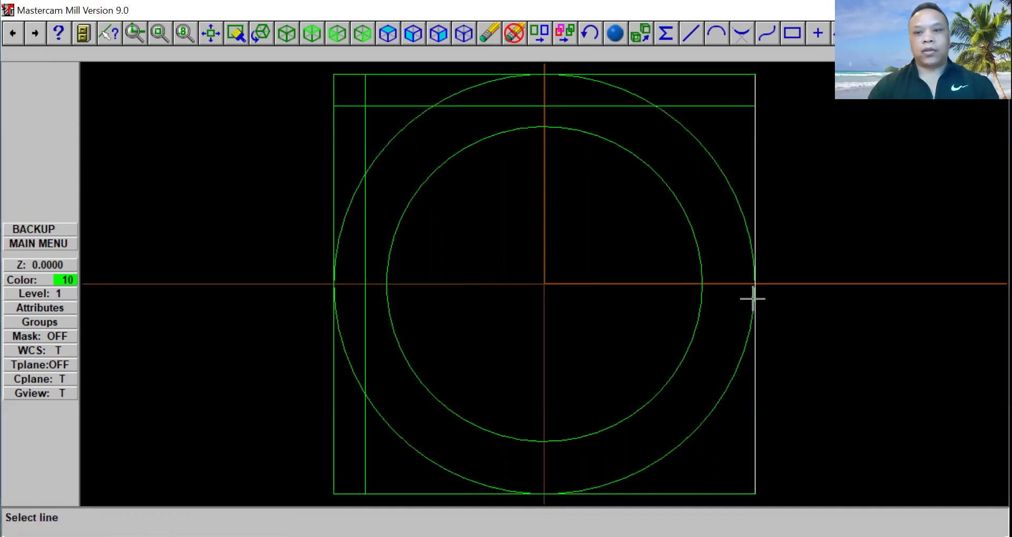
left_click(726, 296)
key("Return")
left_click(625, 492)
left_click(611, 458)
key("Return")
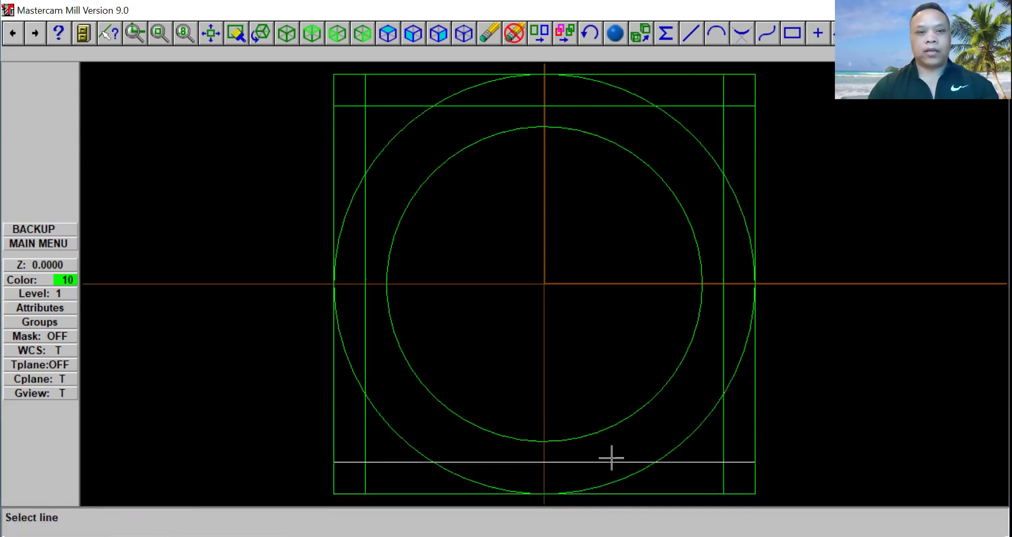
left_click(63, 243)
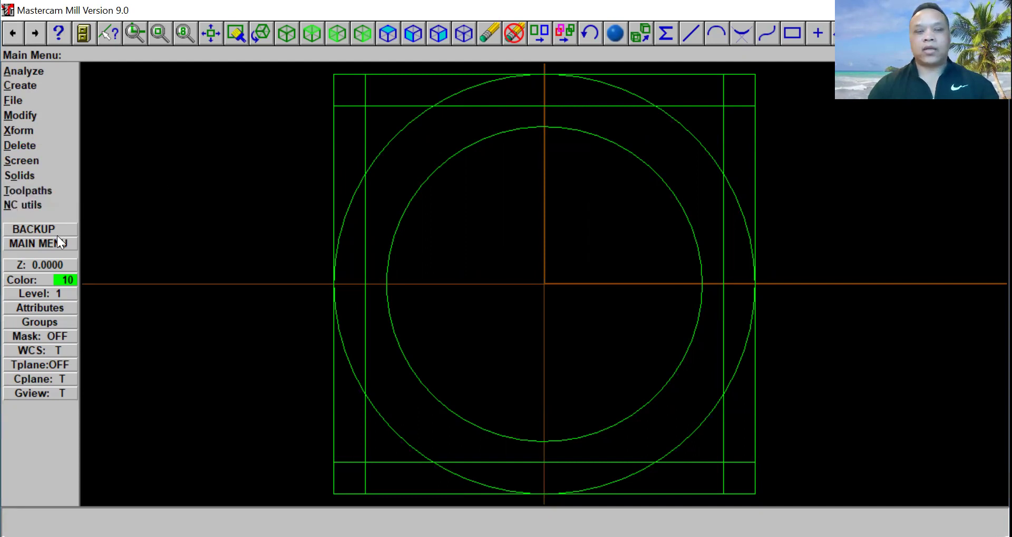
Step: Draw a circle of diameter 3 centred on the midpoint of the left offset line
left_click(37, 88)
left_click(33, 98)
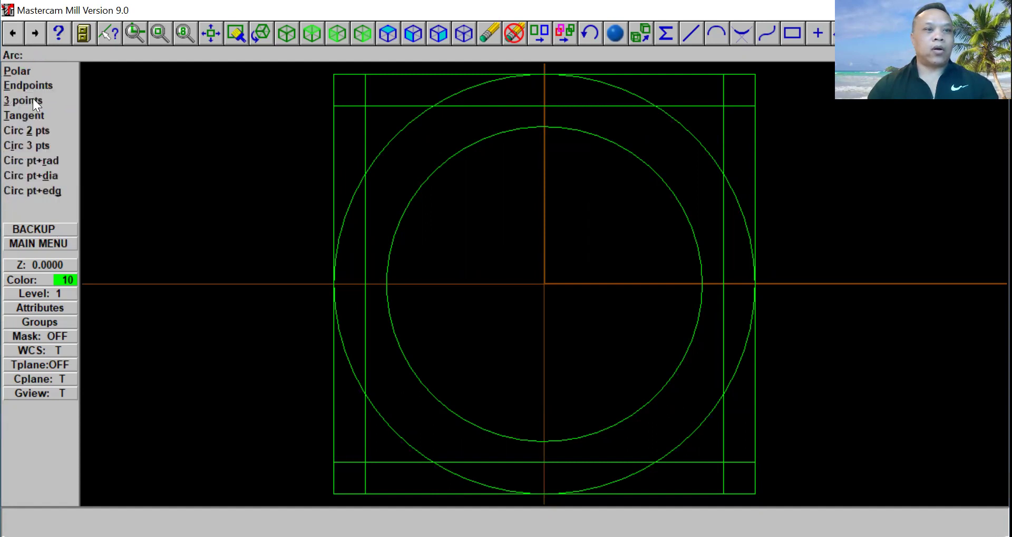
left_click(33, 176)
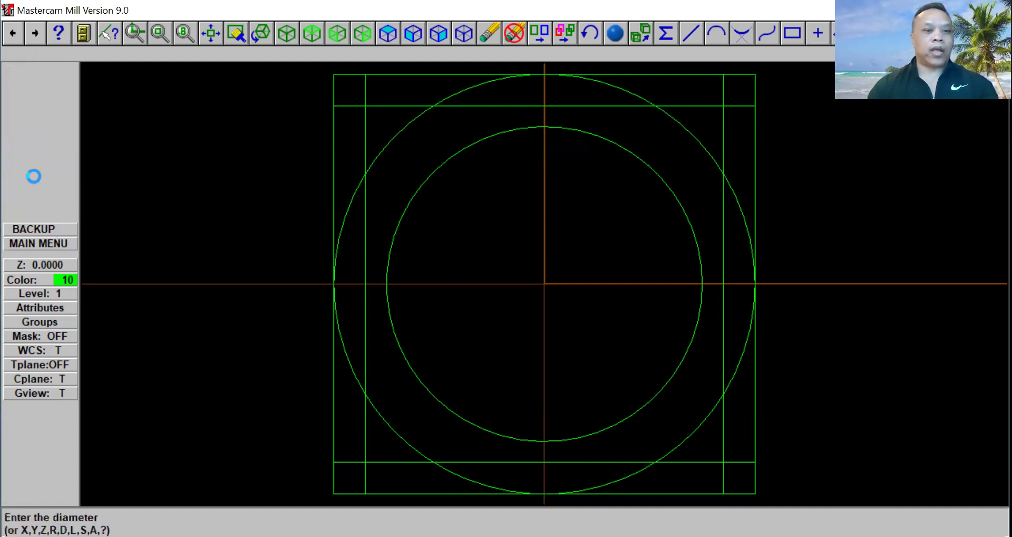
type("3")
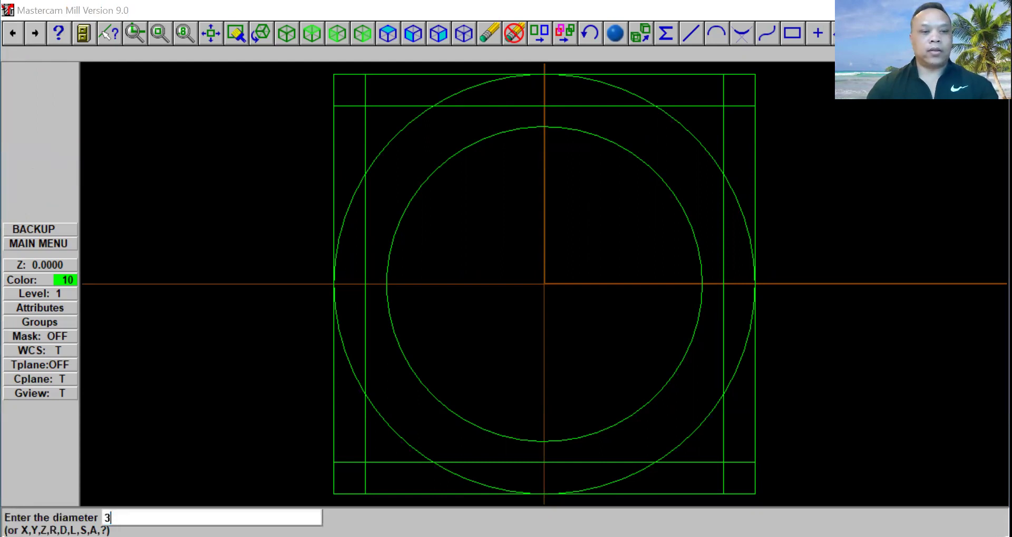
key("Return")
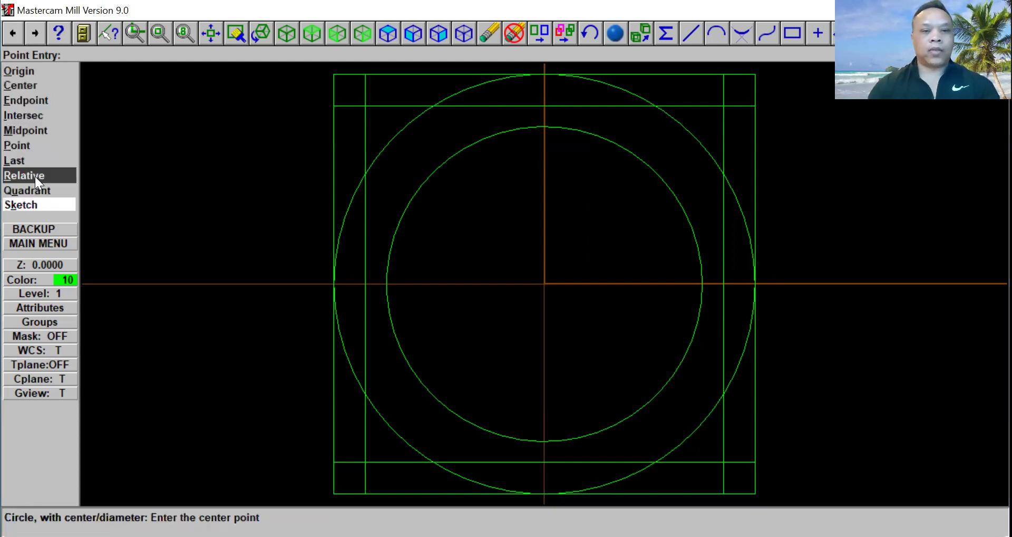
key("m")
left_click(359, 283)
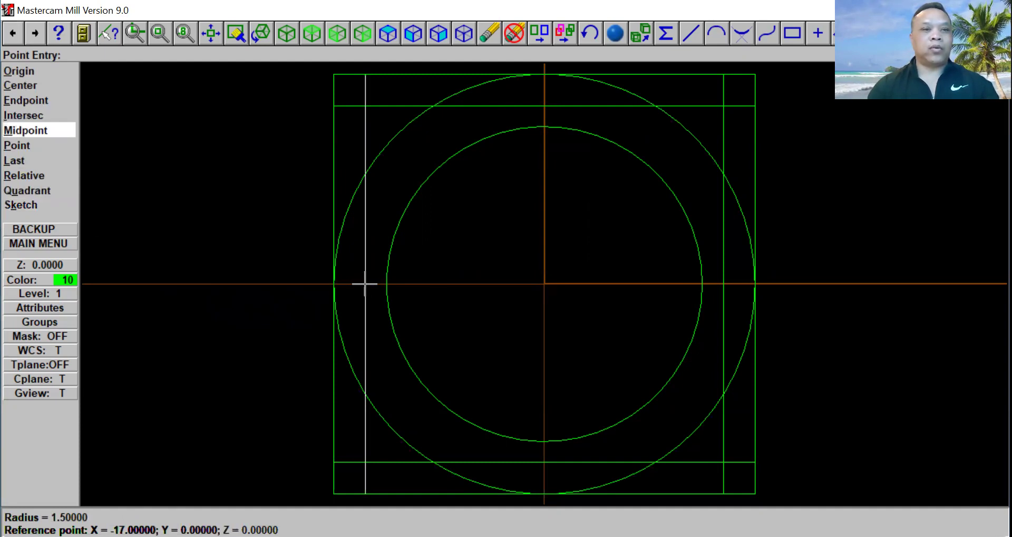
left_click(364, 283)
Step: Place circles of diameter 3 at the midpoints of the top, right and bottom offset lines
key("m")
left_click(544, 106)
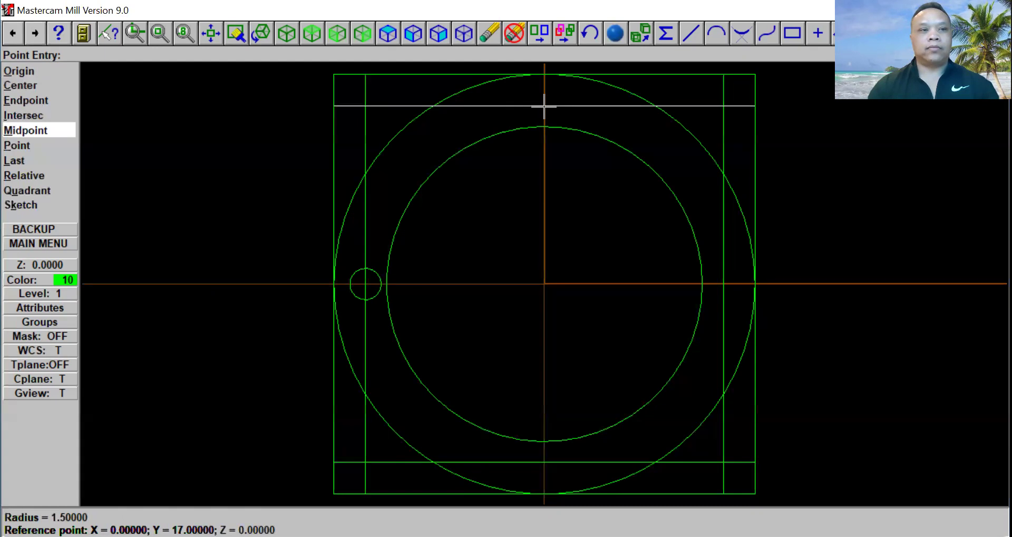
left_click(718, 280)
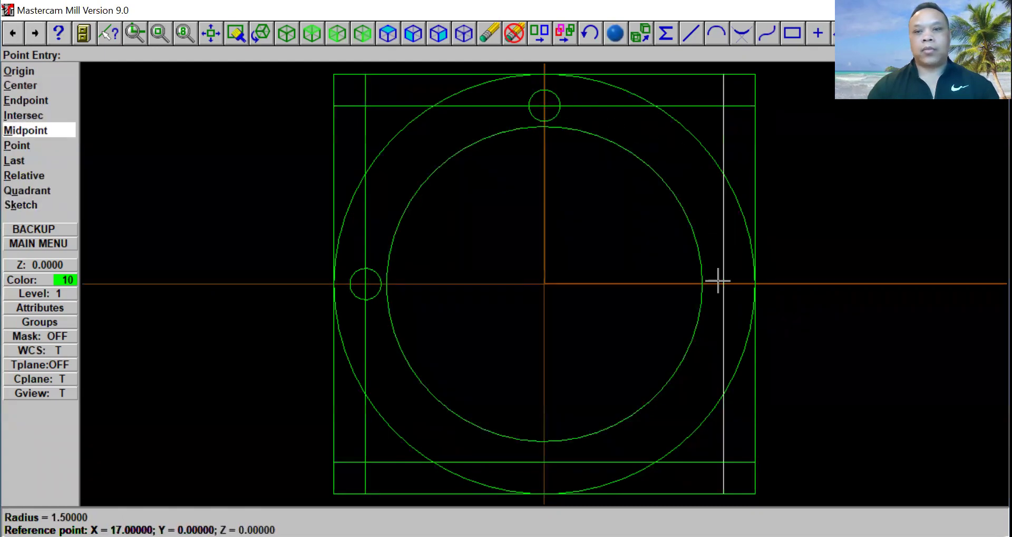
left_click(726, 283)
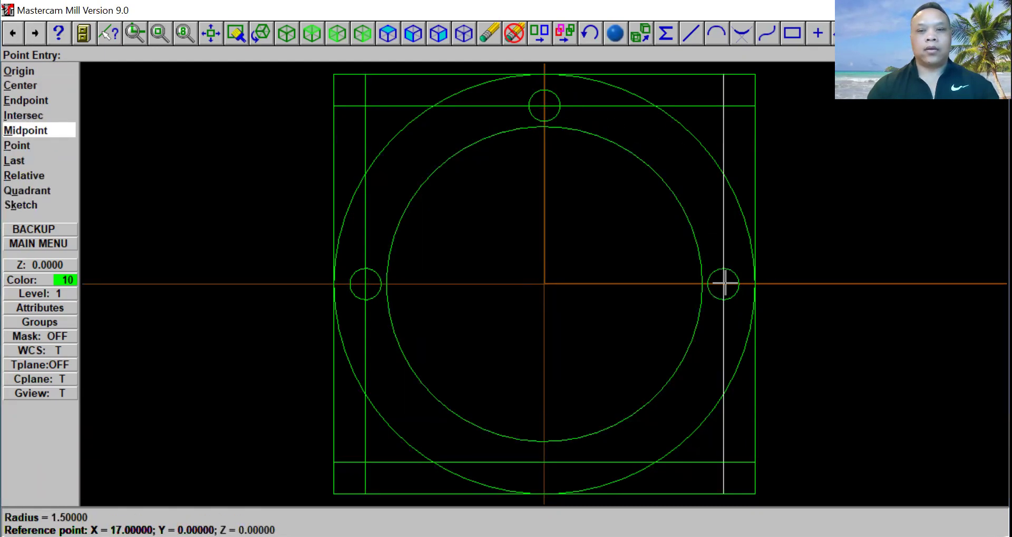
left_click(544, 462)
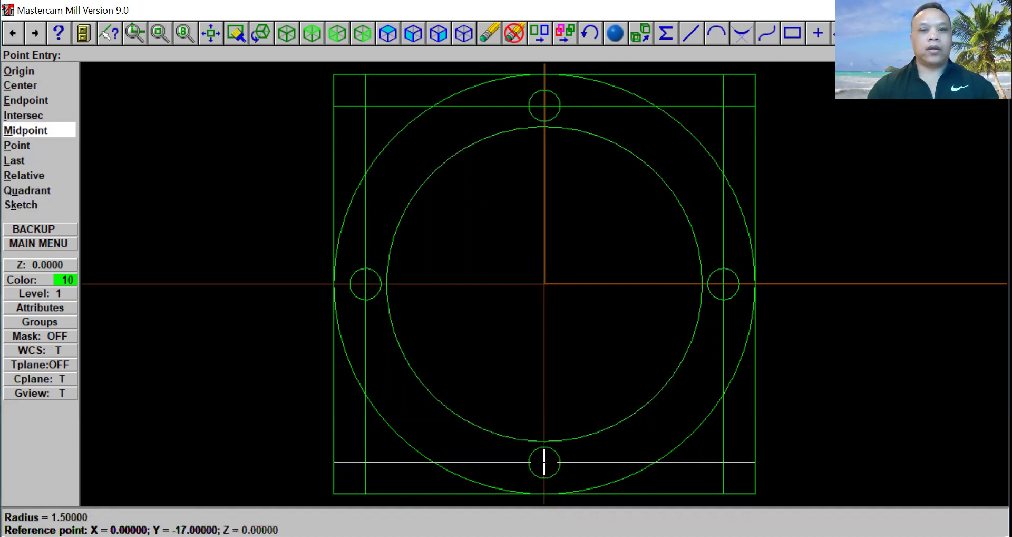
key("Escape")
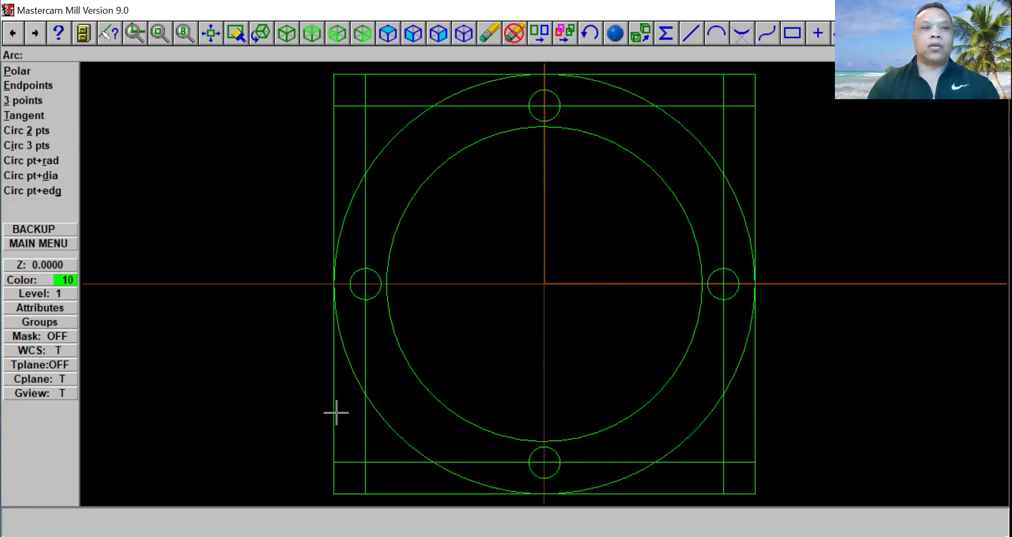
Step: Start a pocket toolpath and chain the inner large circle as its first boundary
left_click(57, 238)
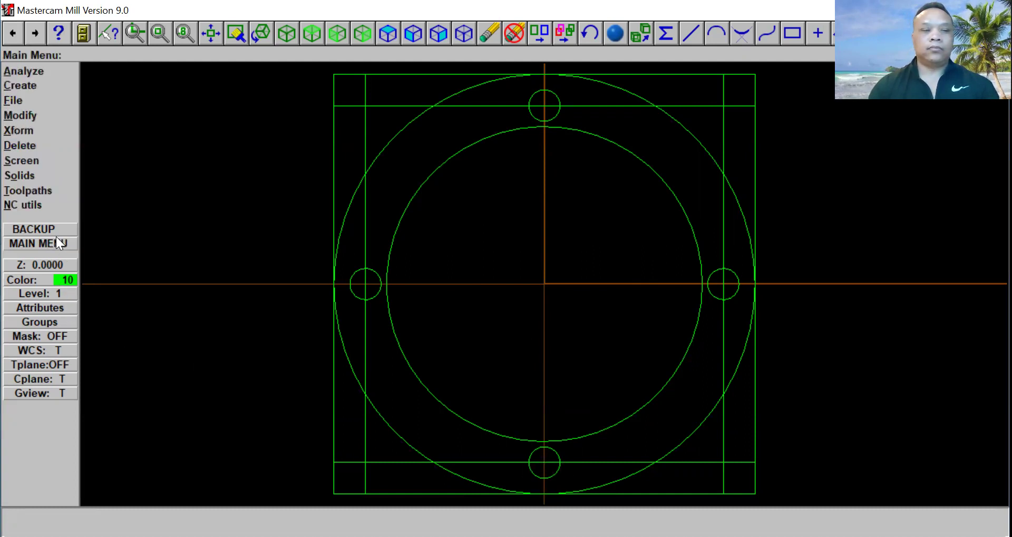
left_click(43, 192)
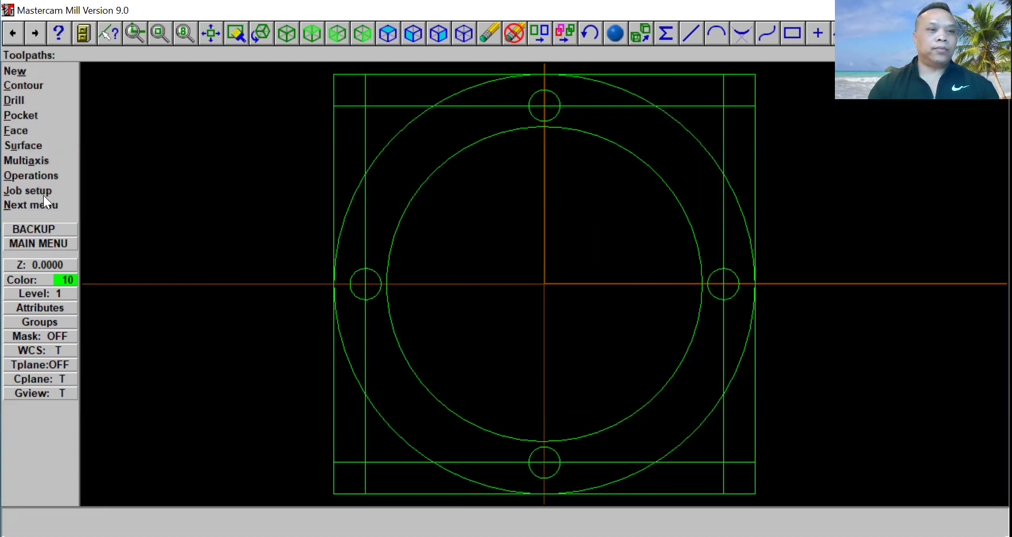
left_click(34, 119)
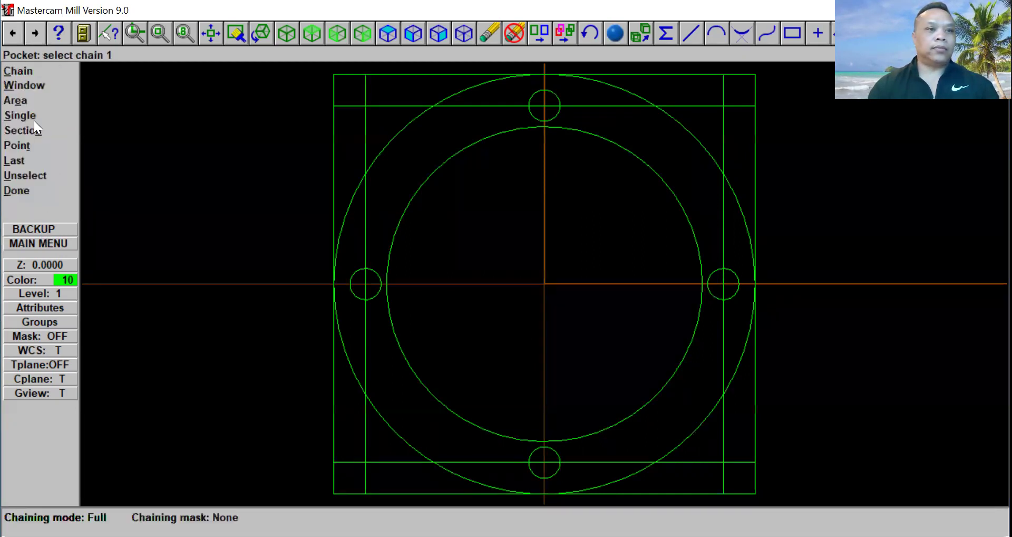
left_click(23, 73)
left_click(426, 365)
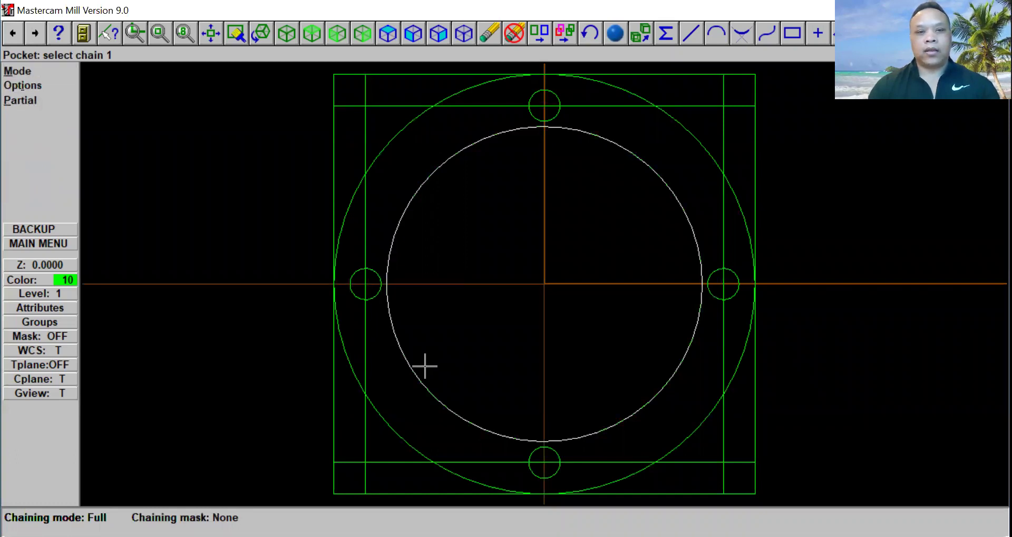
left_click(392, 289)
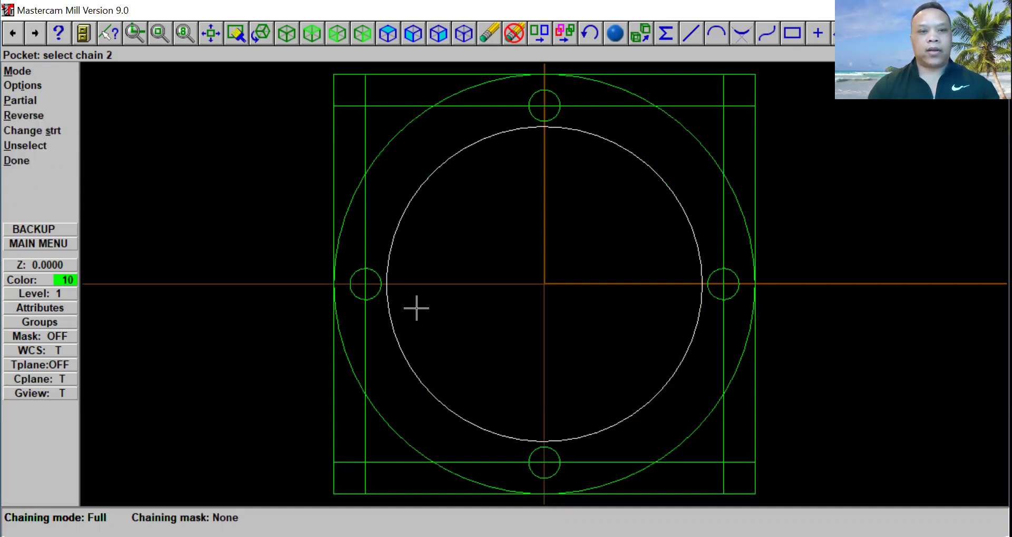
Step: Add the four small hole circles to the pocket chains and finish the chain selection
left_click(356, 289)
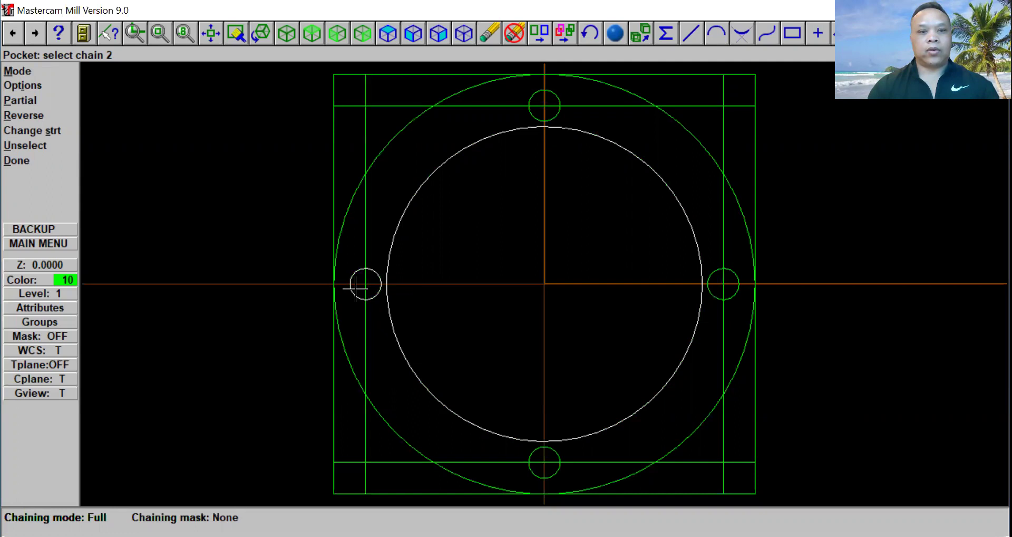
left_click(533, 462)
left_click(533, 466)
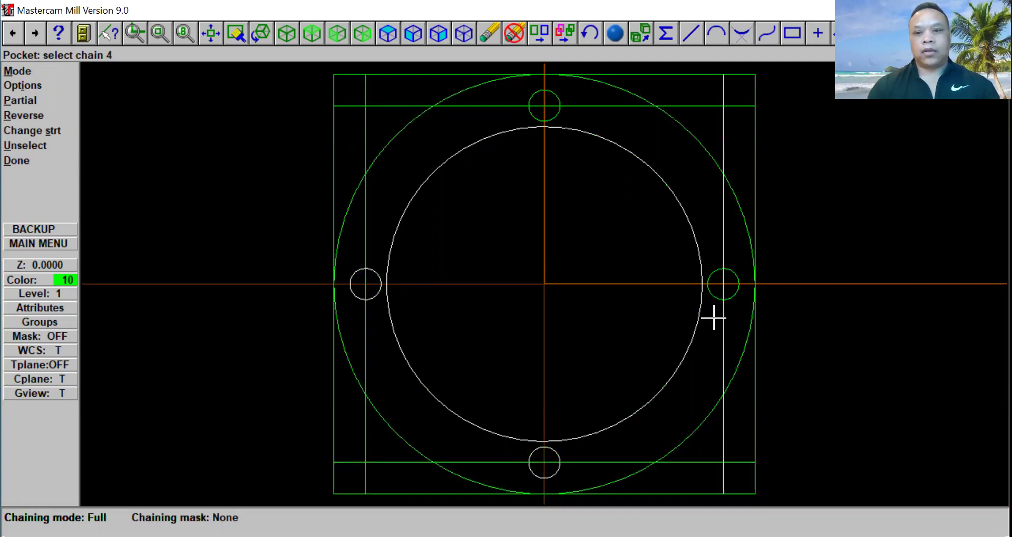
left_click(542, 105)
left_click(537, 107)
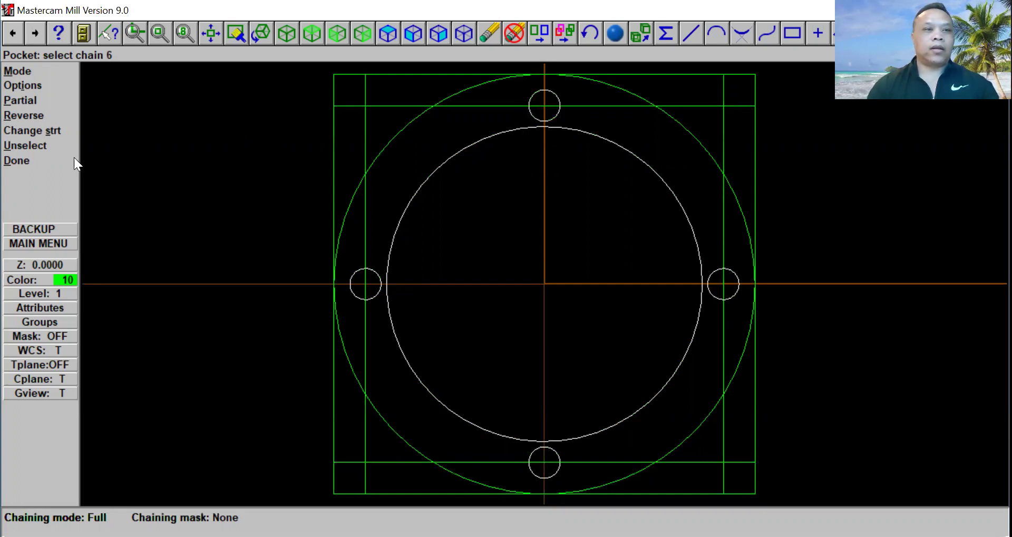
left_click(58, 160)
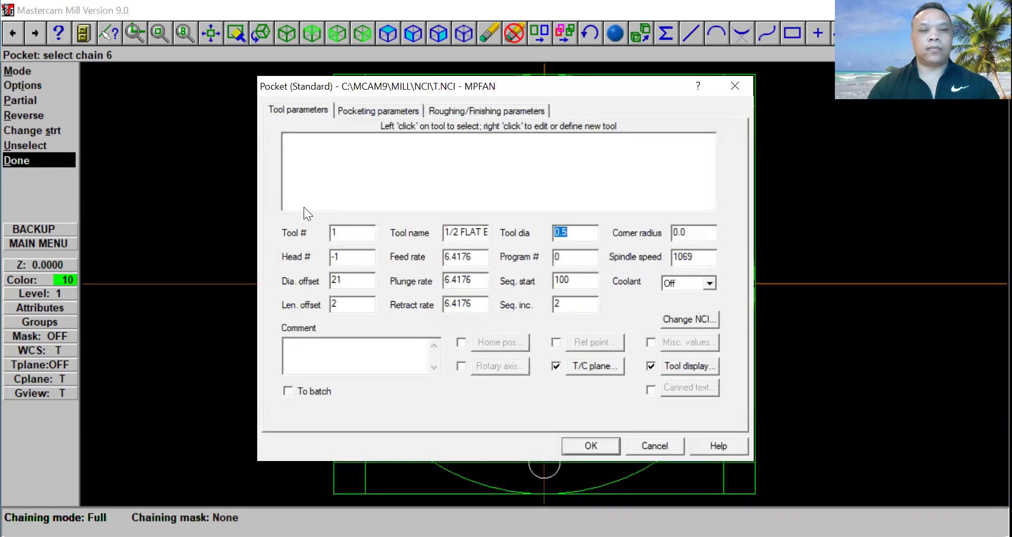
Step: Add the 1/8 FLAT ENDMILL from the tool library as the pocket's cutting tool
right_click(308, 144)
left_click(337, 155)
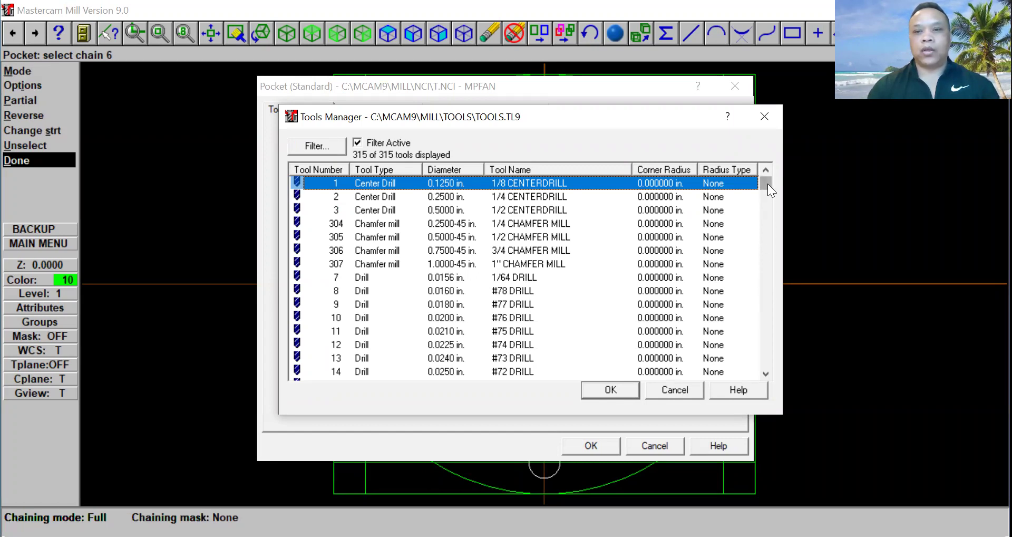
left_click_drag(767, 183, 435, 253)
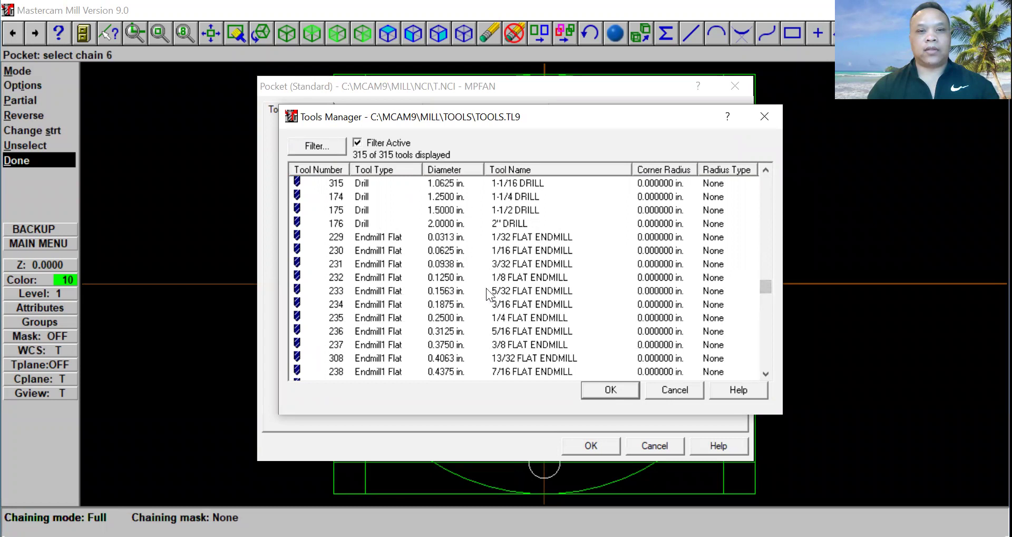
left_click(505, 277)
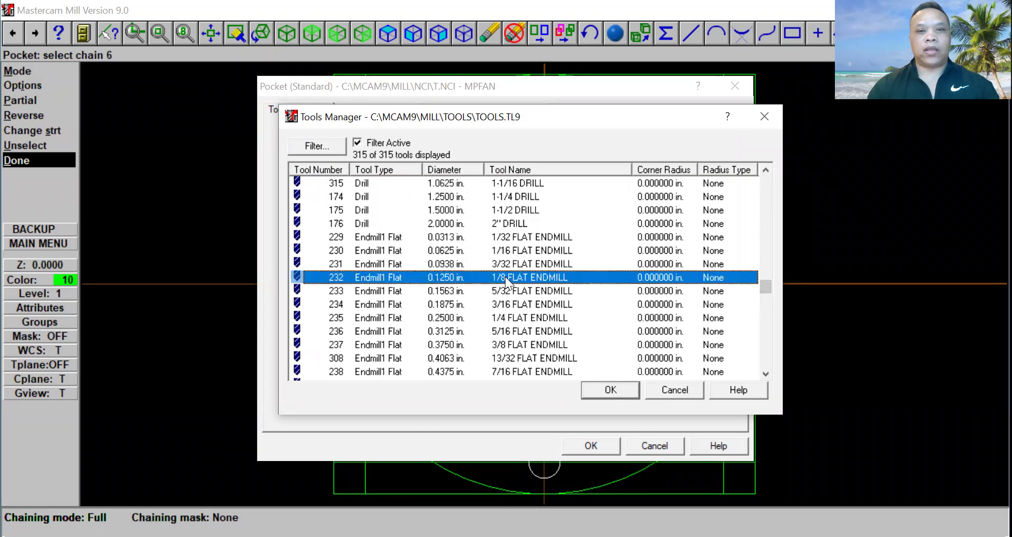
left_click(592, 384)
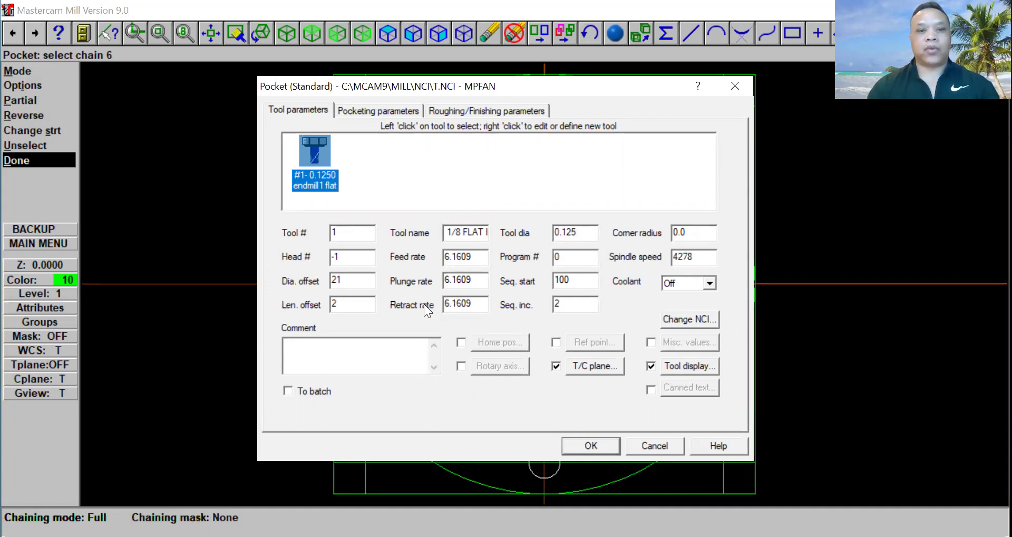
Step: Set the tool's feed rate, plunge rate and retract rate to 5.0 each
left_click_drag(473, 256, 408, 257)
type("5.0")
left_click_drag(478, 281, 385, 290)
type("5.0")
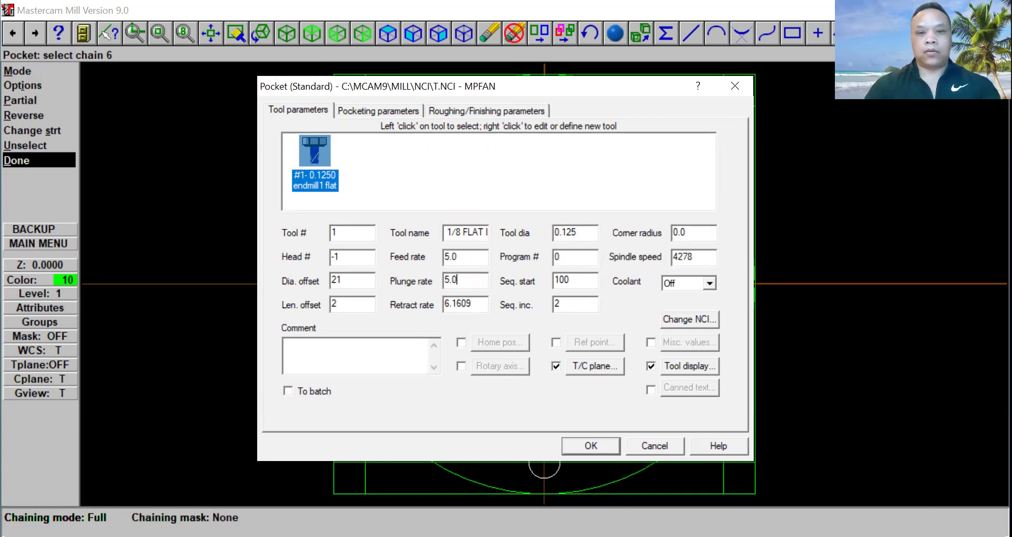
left_click_drag(474, 305, 418, 311)
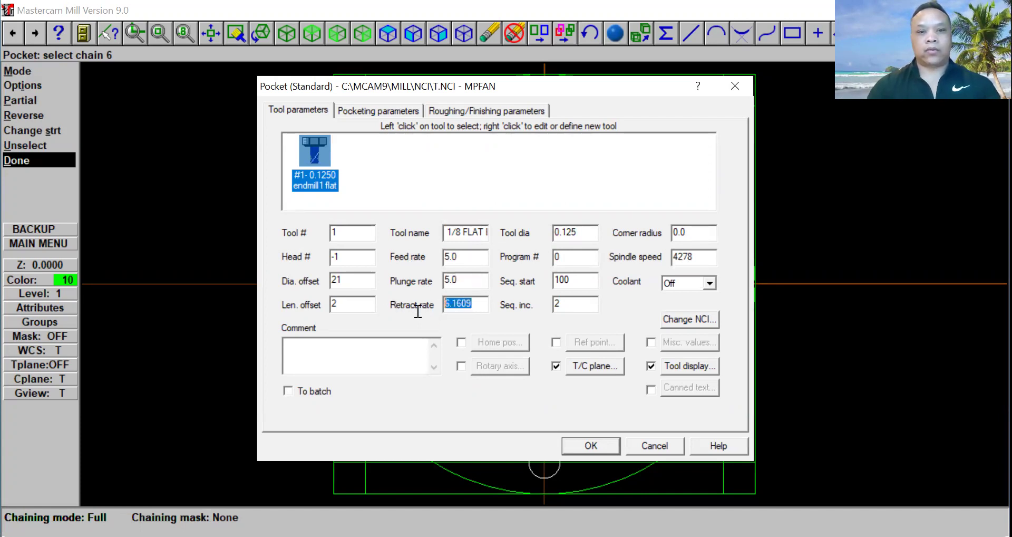
type("5.0")
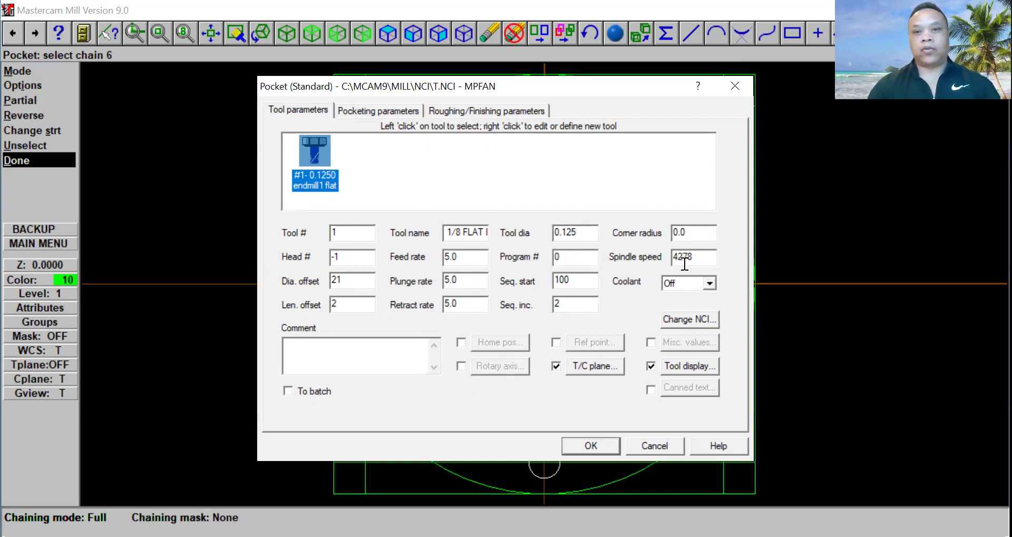
Step: Set the spindle speed to 4000 and the coolant to Flood
left_click_drag(705, 259, 675, 260)
type("4000")
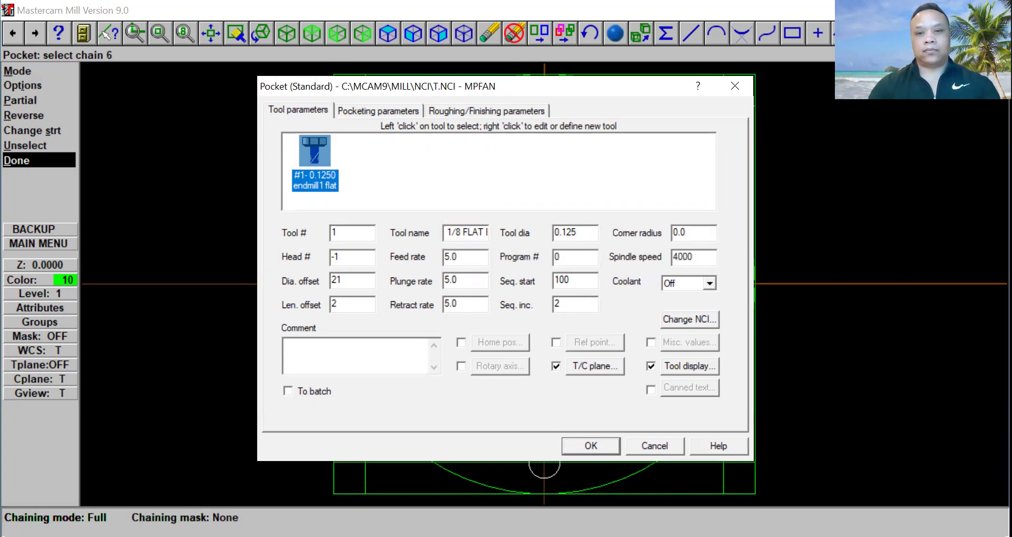
left_click(709, 283)
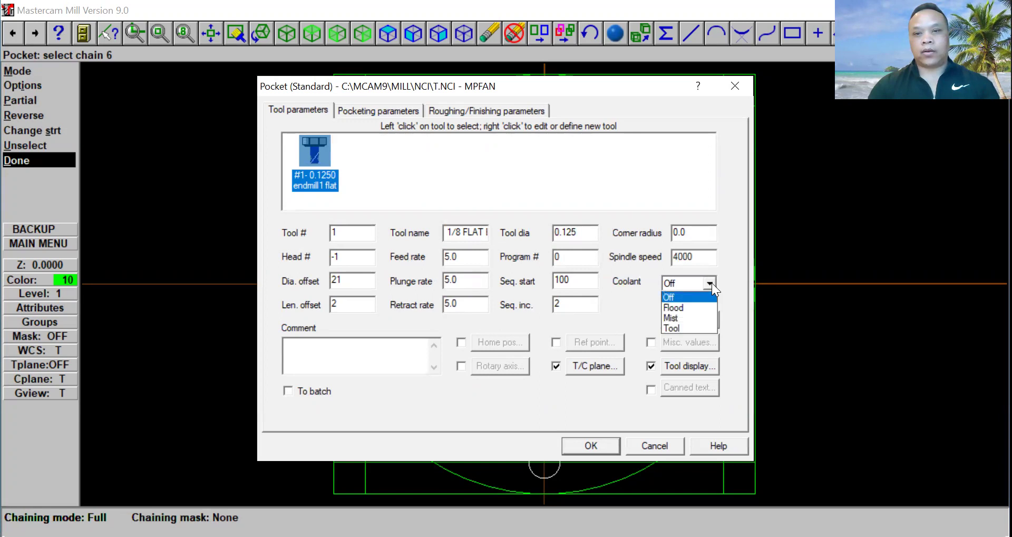
left_click(701, 308)
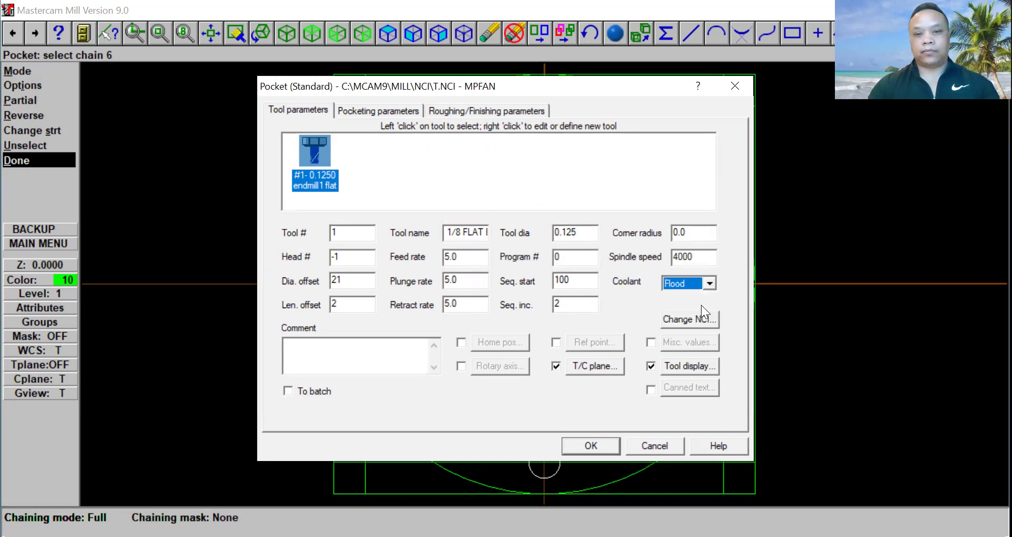
Step: Enter "ROUGH POCKET" as the comment for the pocket operation
left_click(302, 348)
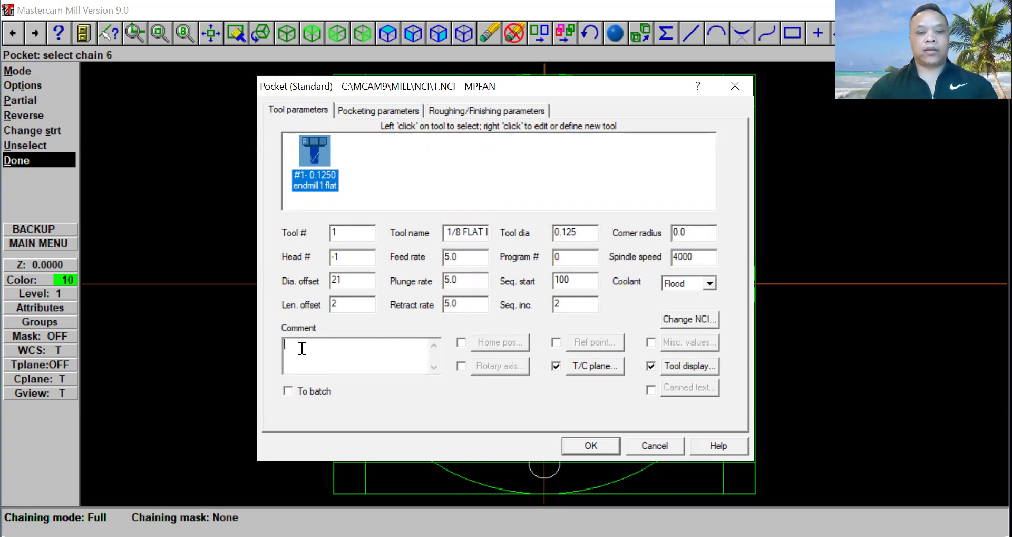
type("r")
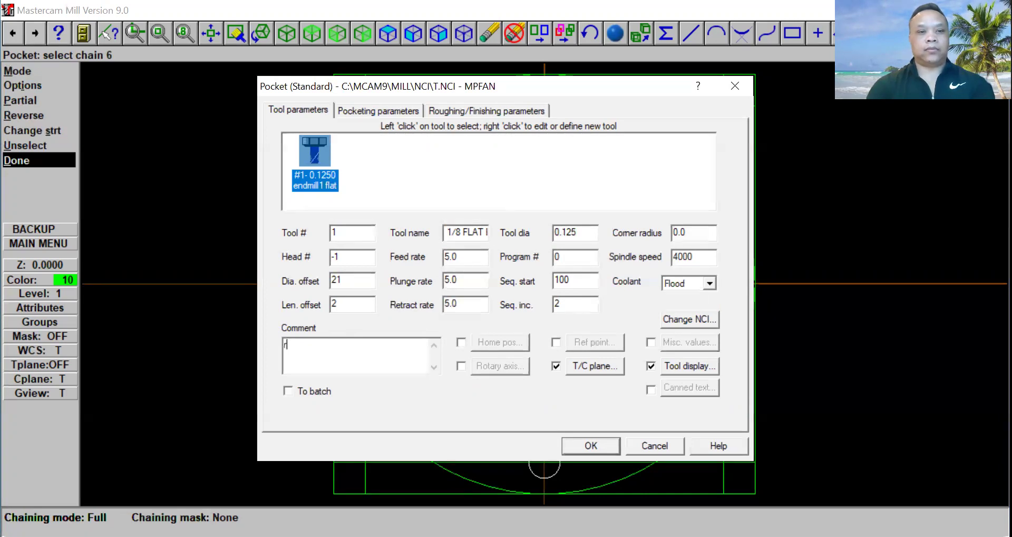
key("BackSpace")
type("RO")
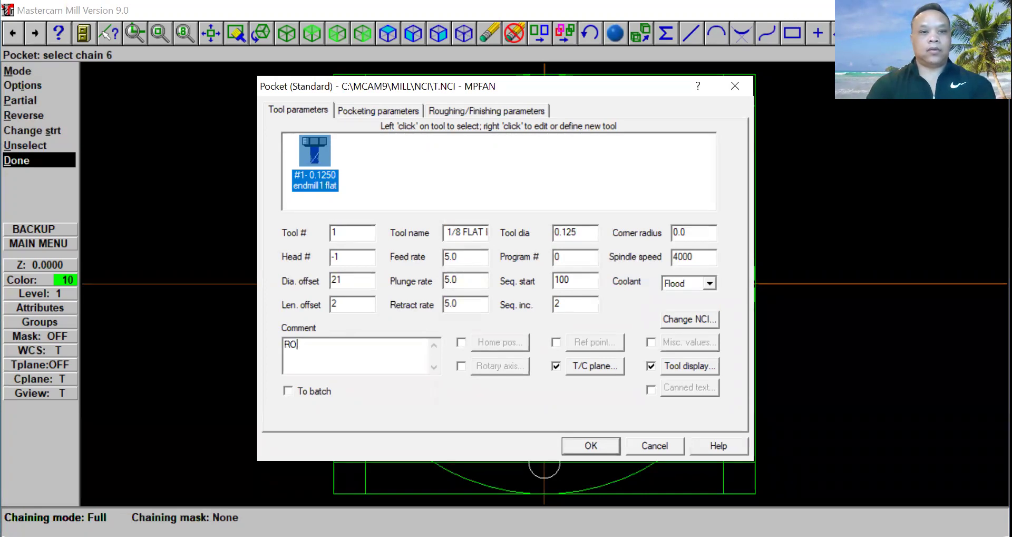
type("UGH P")
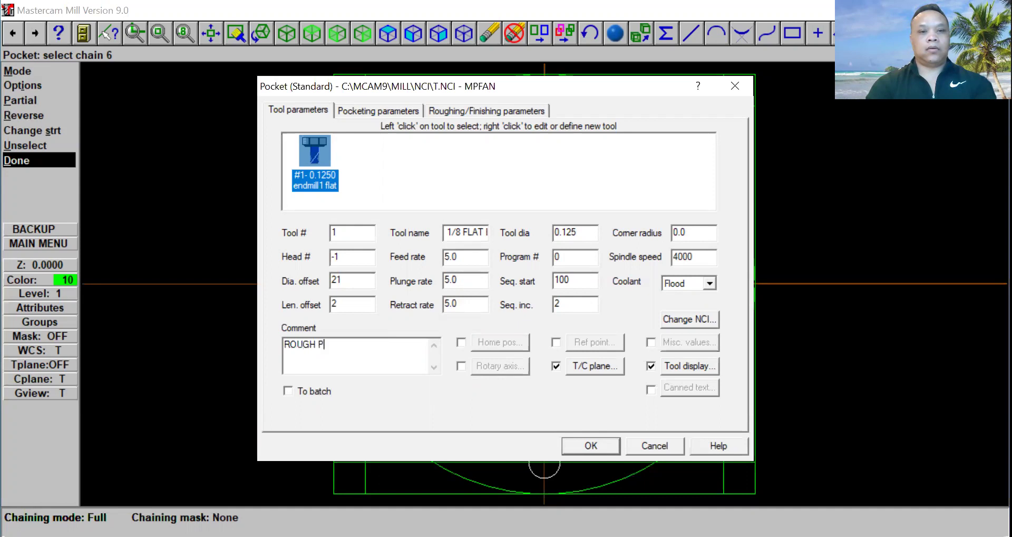
type("OCKET")
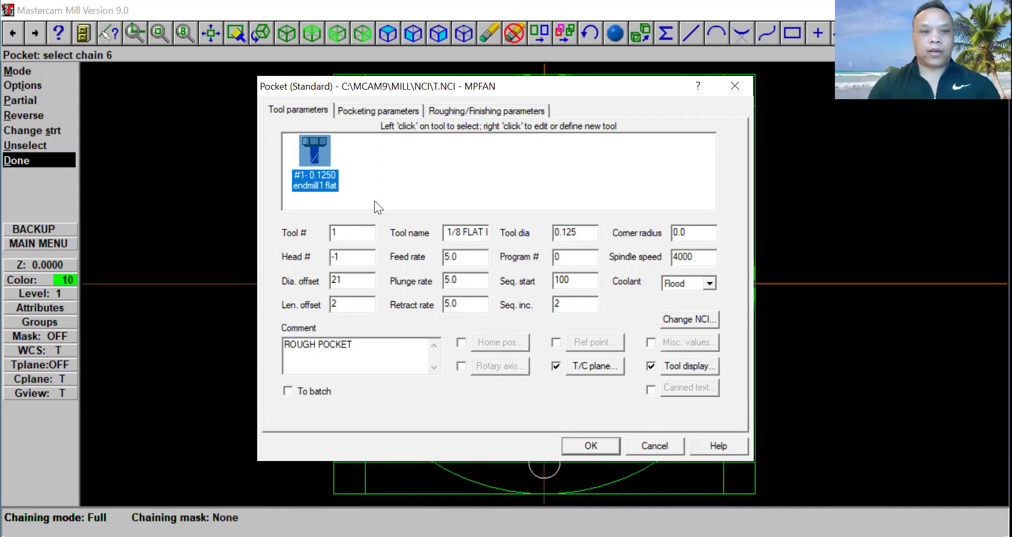
Step: In the pocketing parameters, enable the clearance height and set the top of stock to 0.75 and the depth to -0.25
left_click(354, 111)
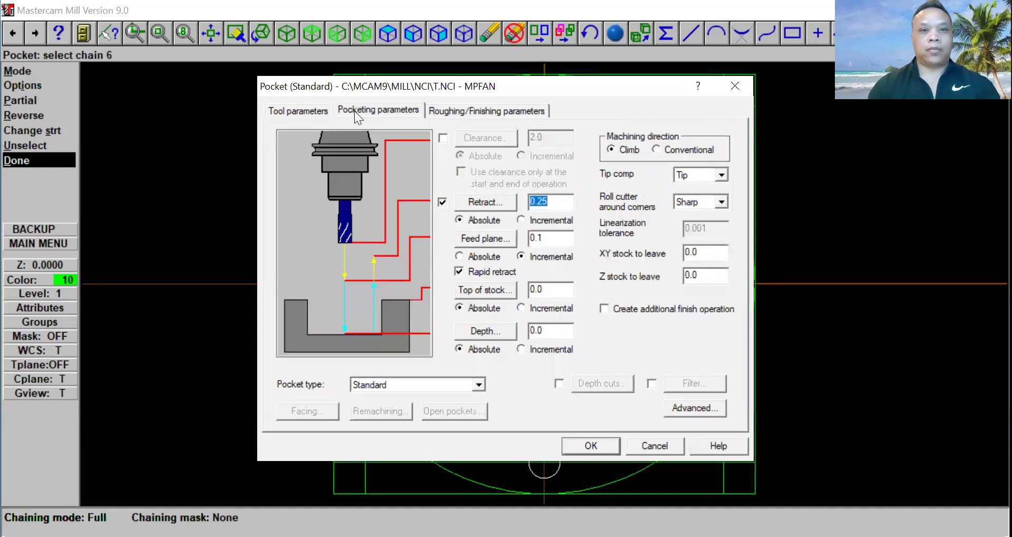
left_click(443, 138)
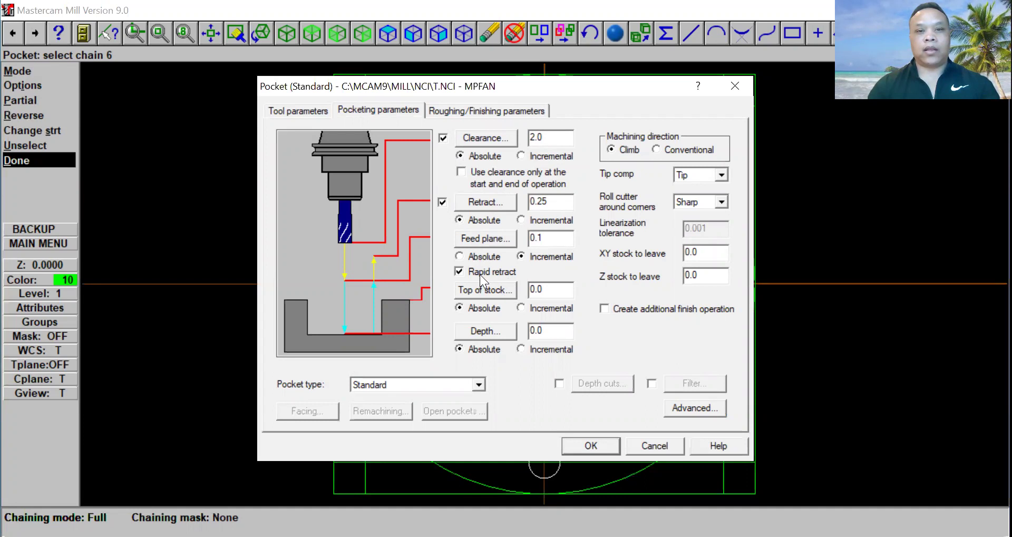
left_click_drag(551, 290, 530, 289)
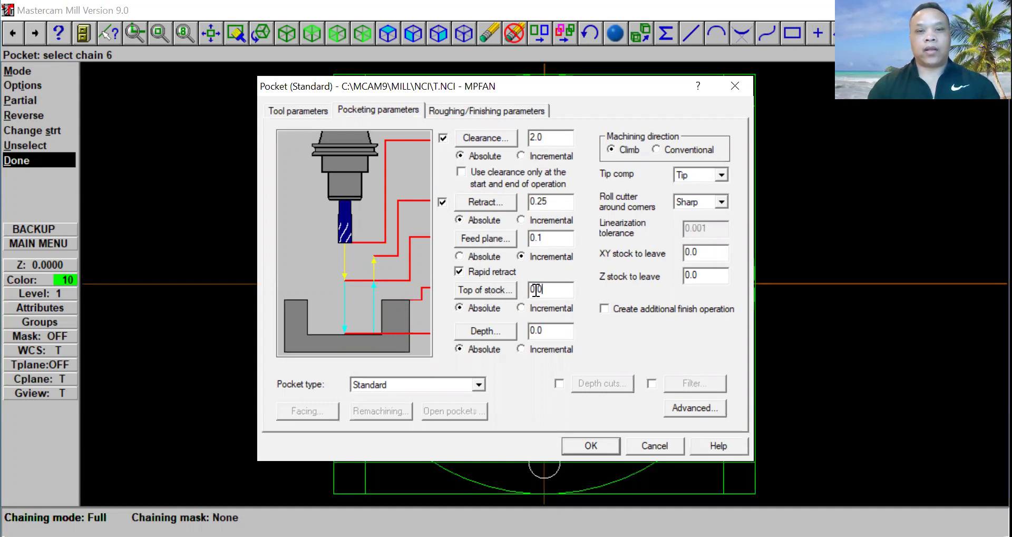
type(".75")
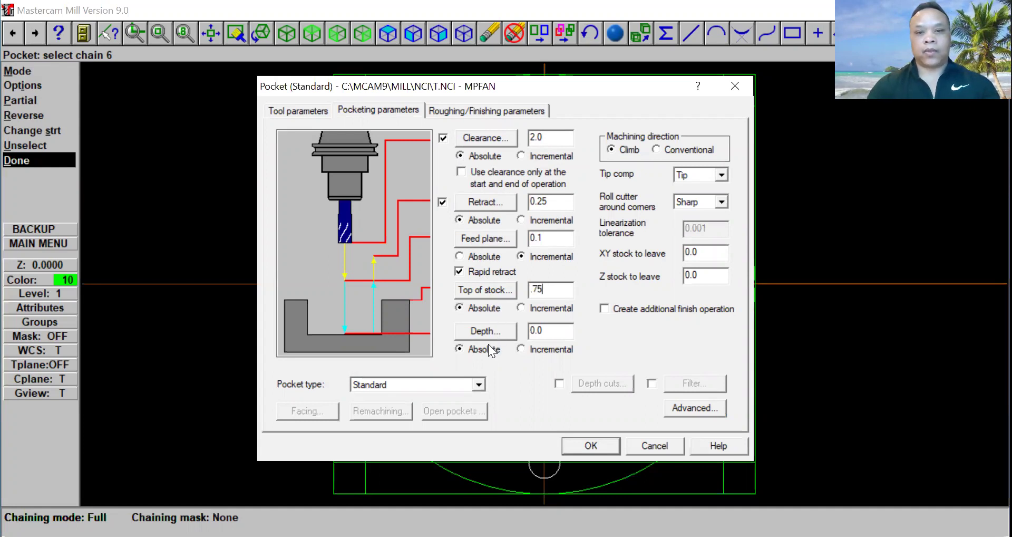
left_click_drag(552, 332, 500, 338)
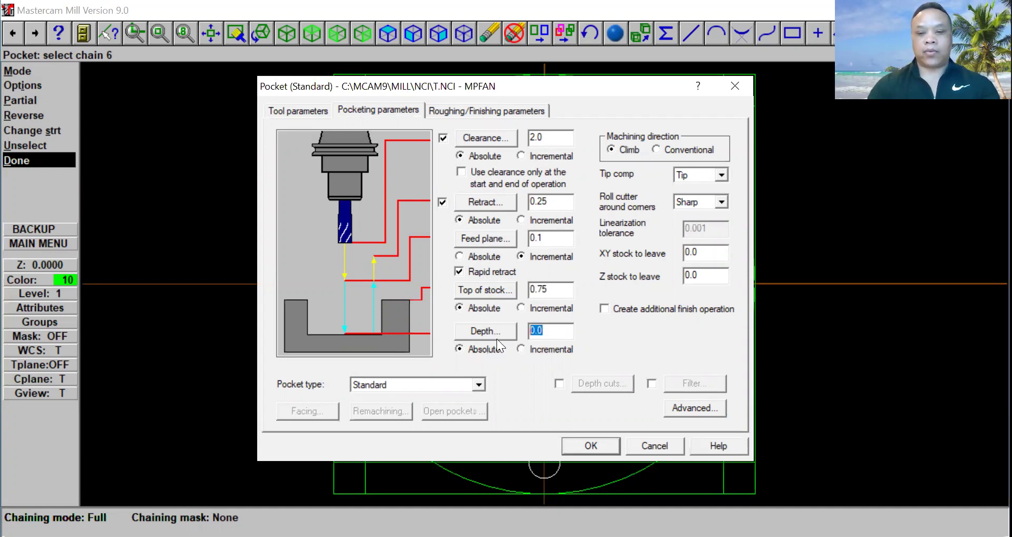
type("-.25")
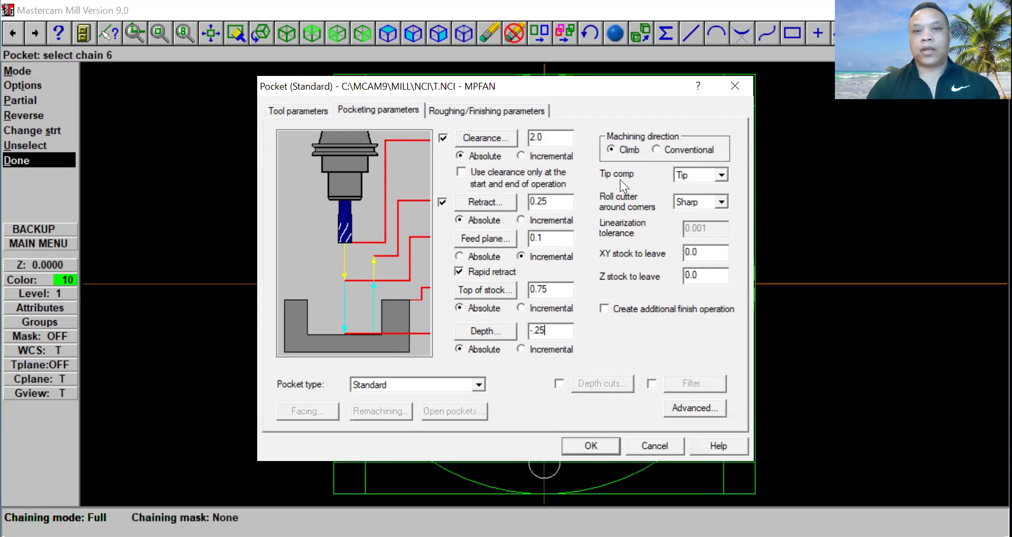
Step: Set tip compensation to Center and rolling the cutter around corners to None
left_click(721, 175)
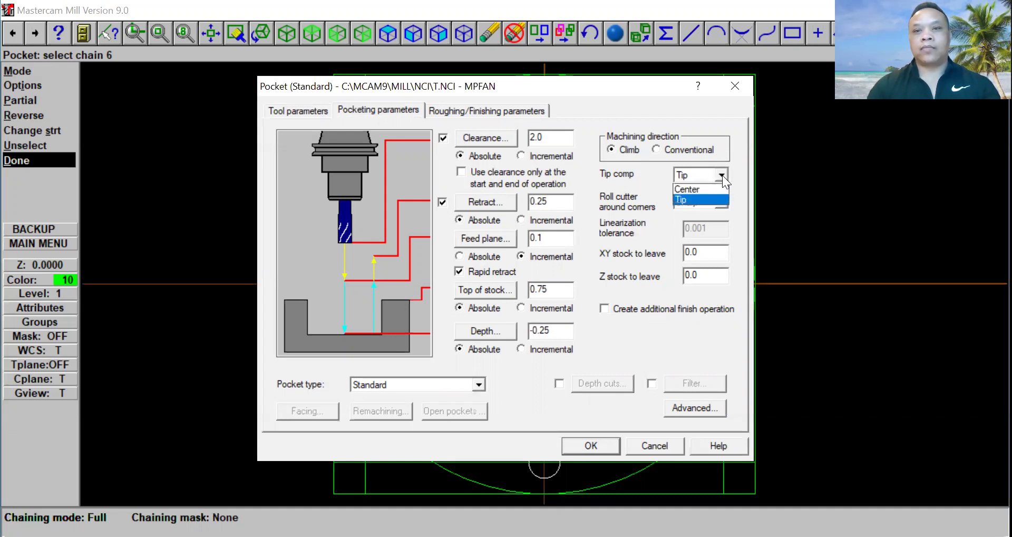
left_click(715, 185)
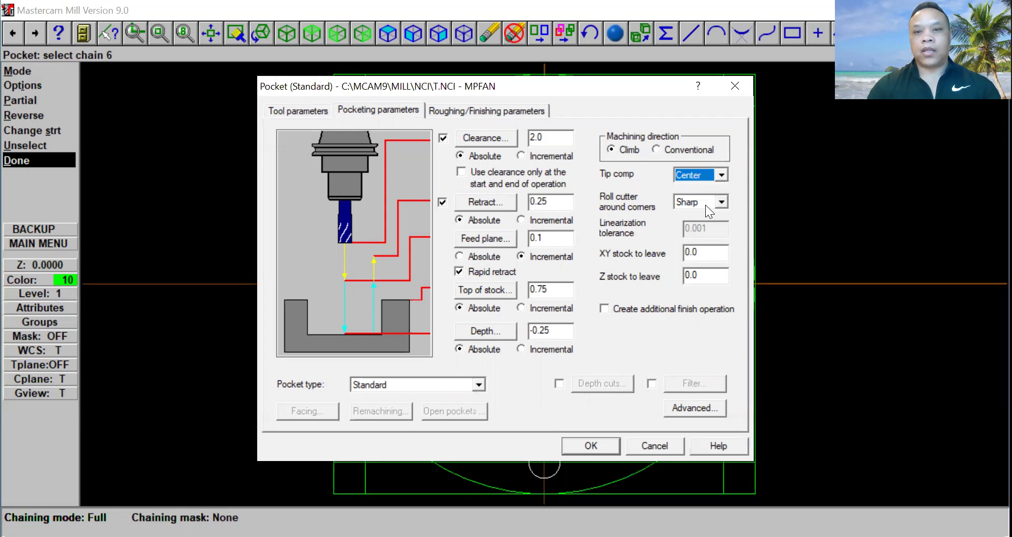
left_click(722, 202)
left_click(711, 214)
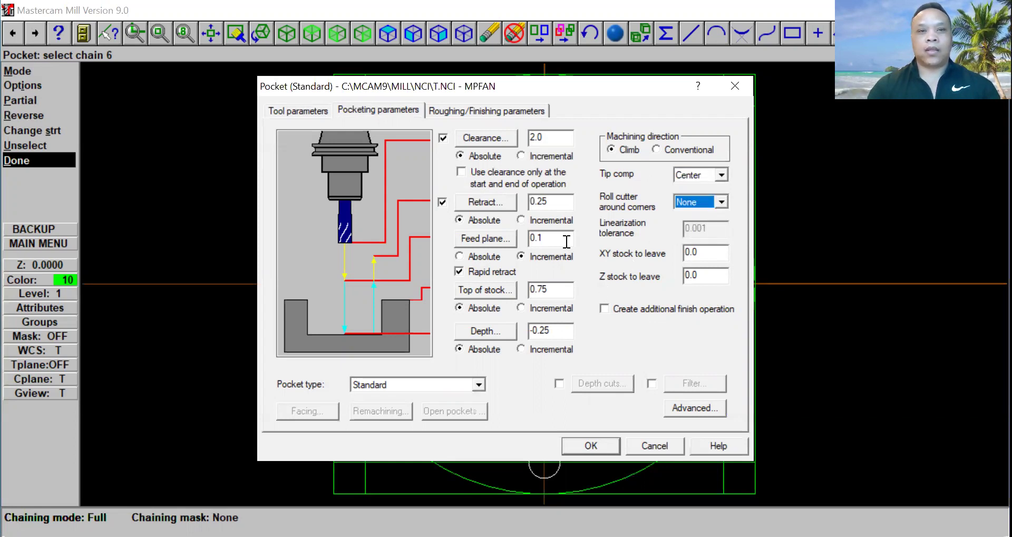
Step: In the pocket's roughing parameters, choose the True Spiral cutting method and enable spiralling from inside to outside
left_click(452, 107)
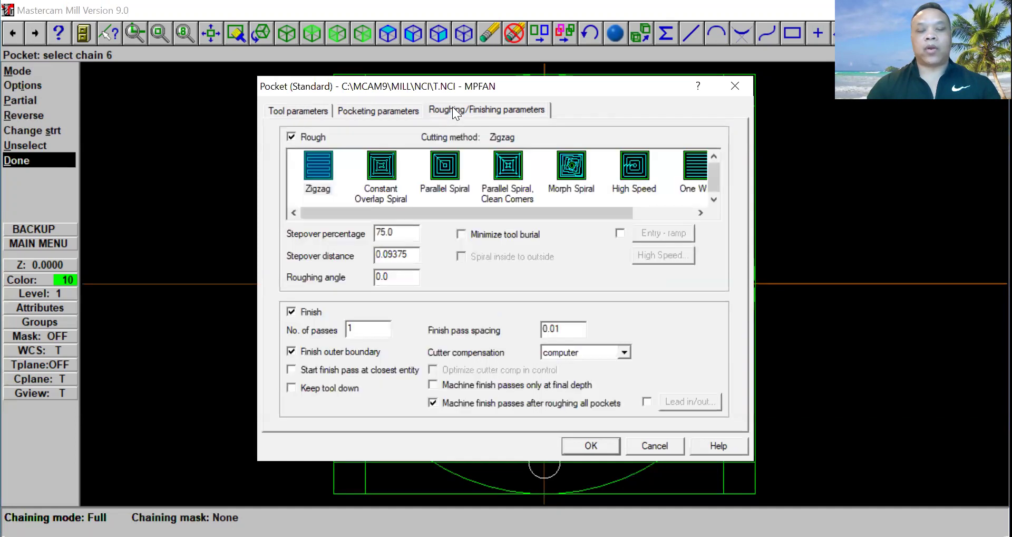
left_click_drag(385, 212, 521, 240)
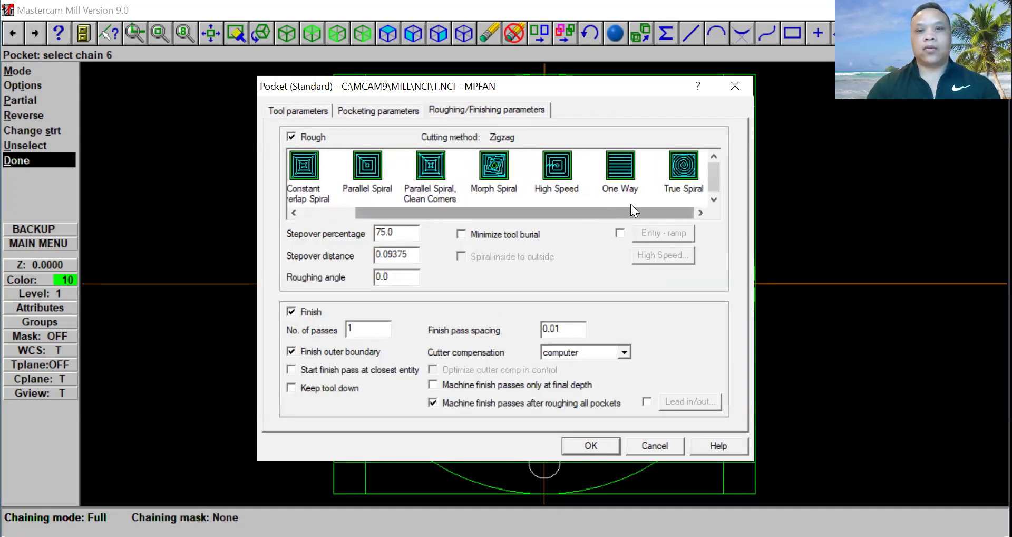
left_click(686, 165)
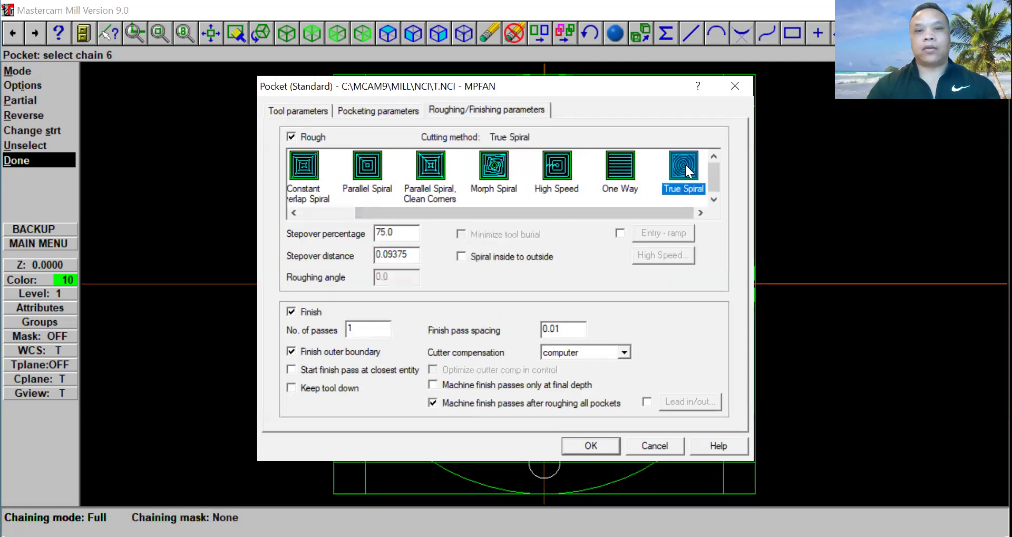
left_click(461, 256)
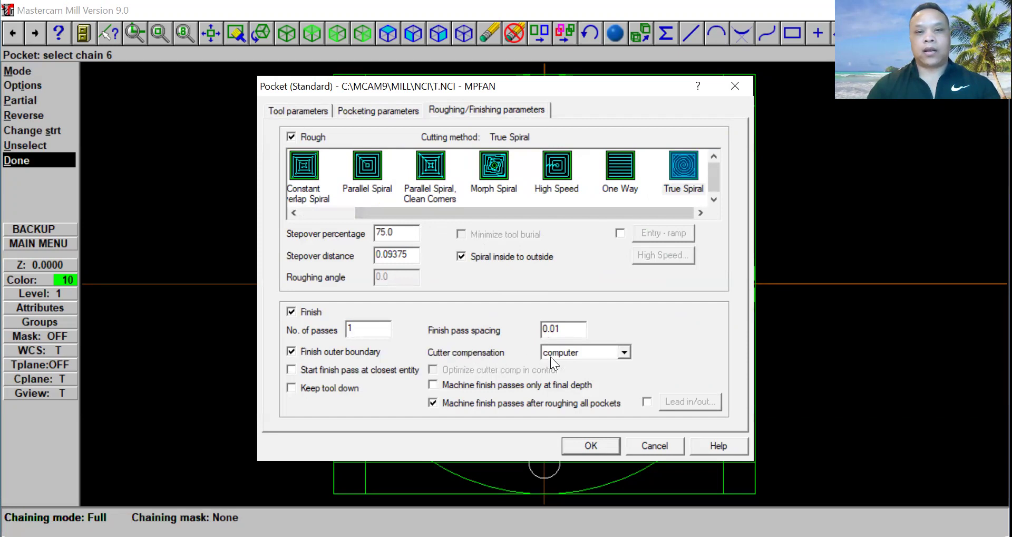
Step: Set the pocket's finish cutter compensation to wear and generate the pocket toolpath
left_click(624, 352)
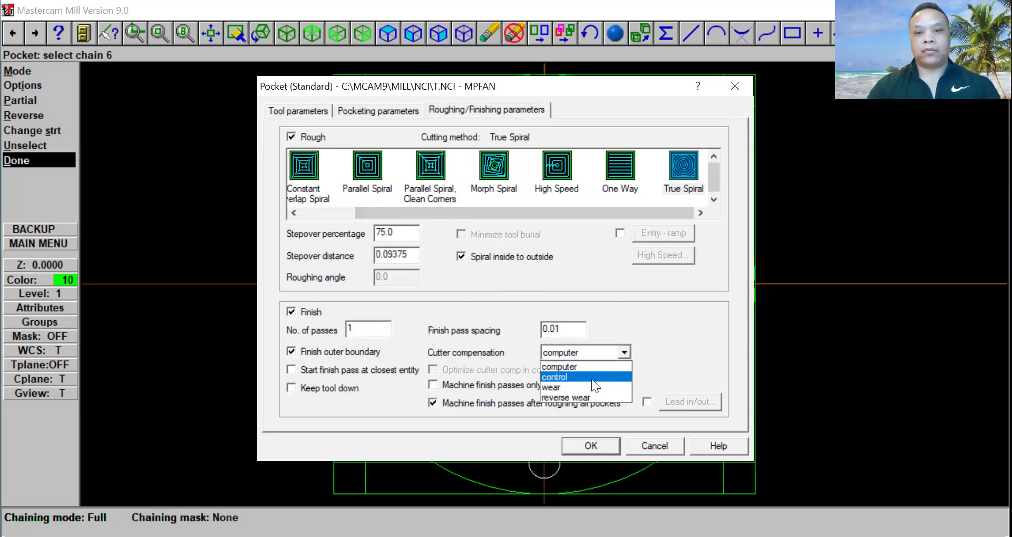
left_click(587, 386)
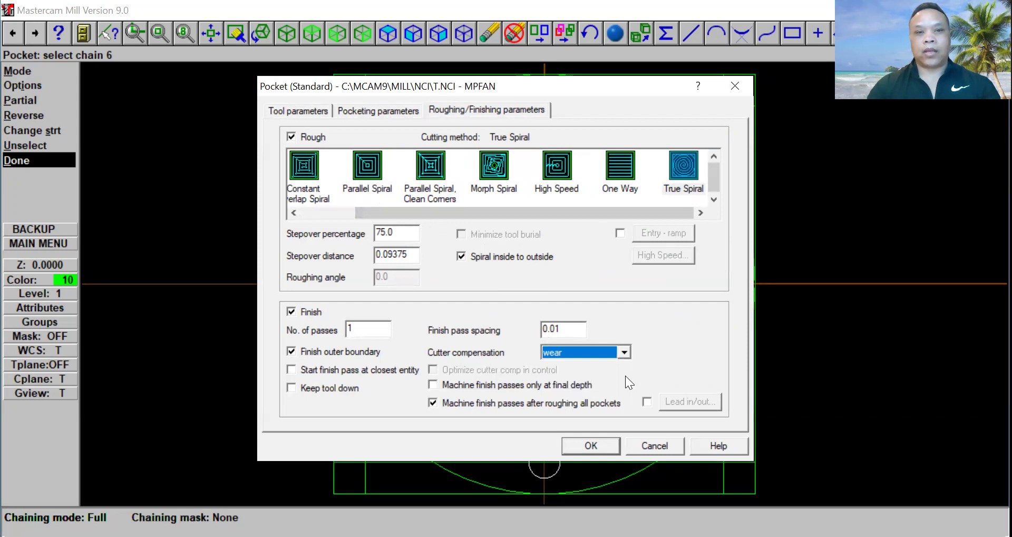
left_click(581, 446)
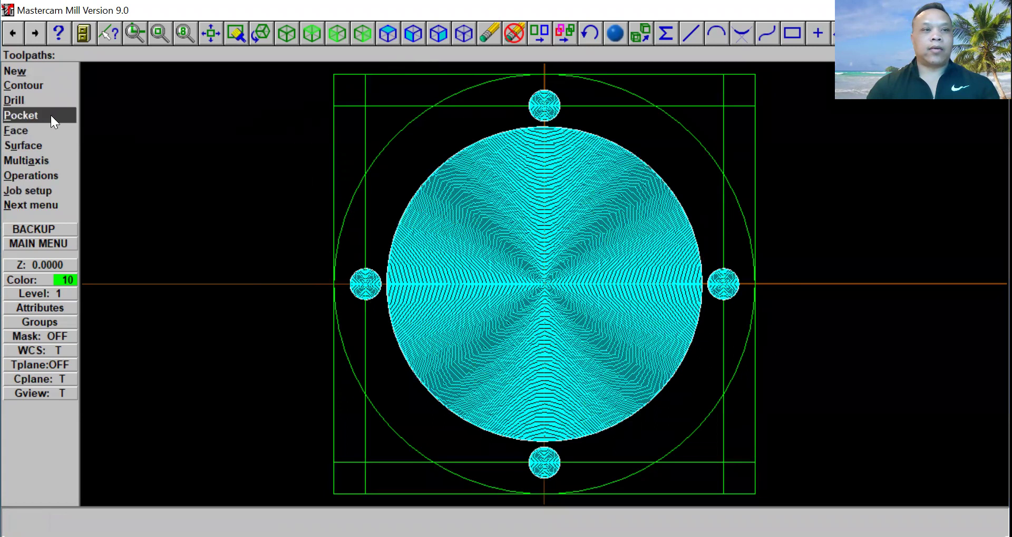
Step: Start a contour toolpath and chain the part's large outer circle as its only geometry
left_click(44, 85)
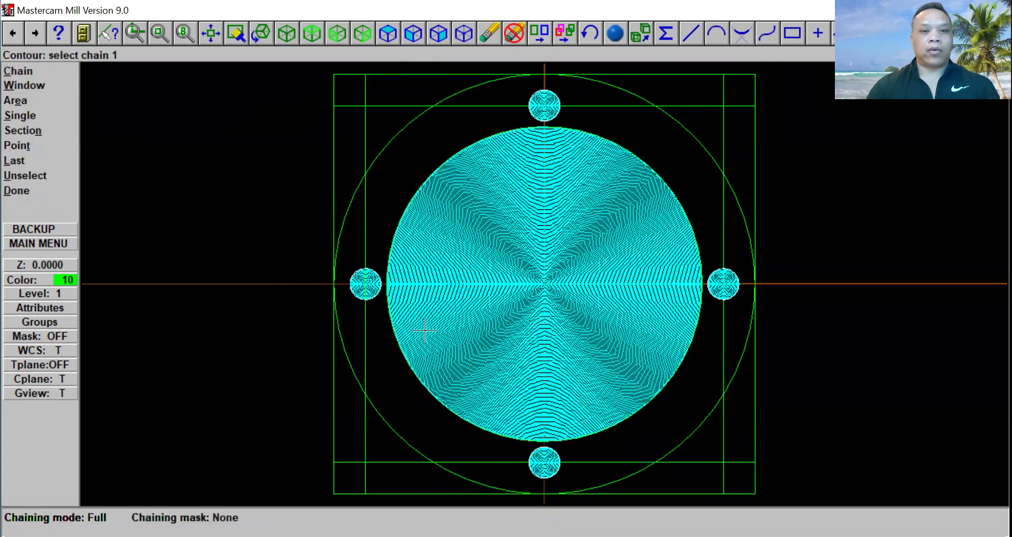
left_click(334, 284)
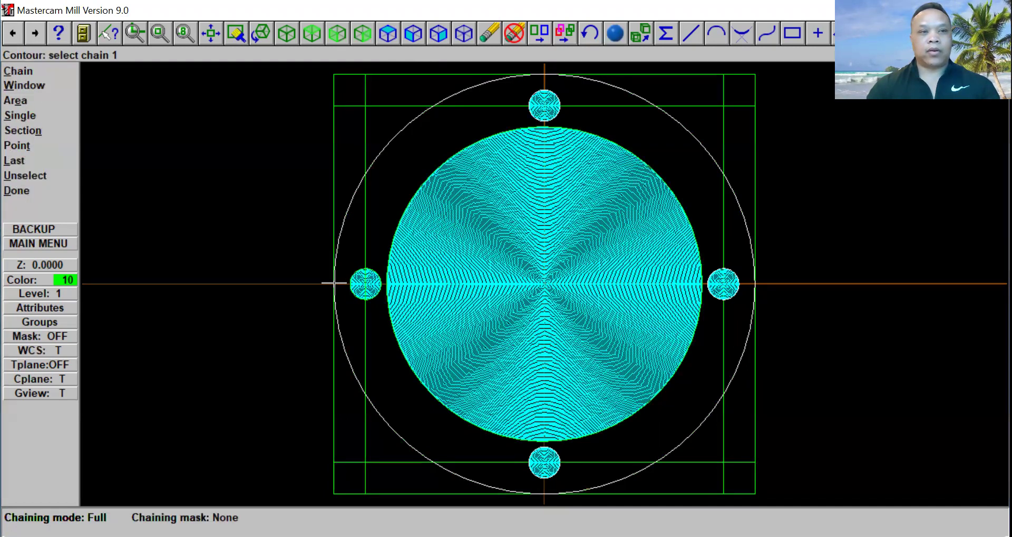
left_click(336, 283)
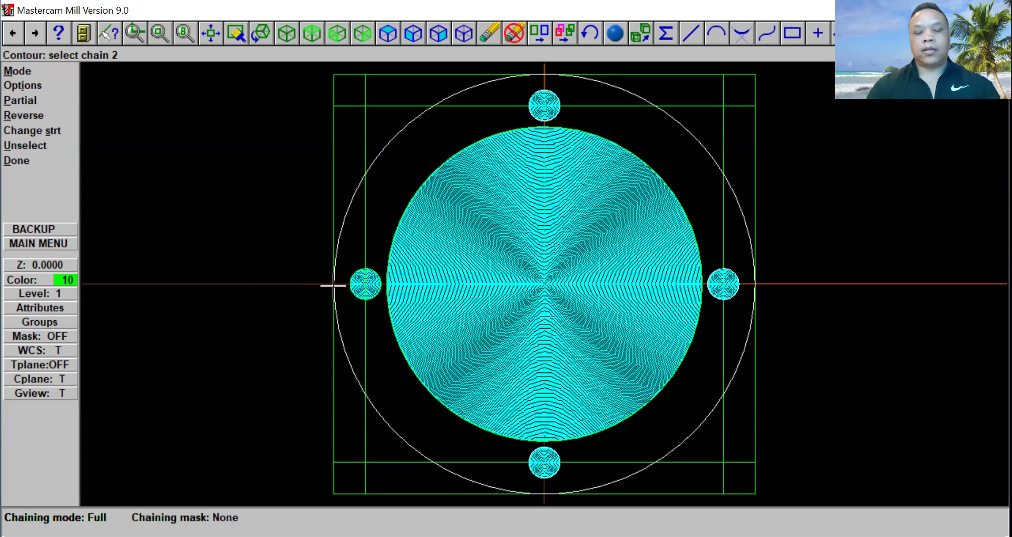
left_click(50, 160)
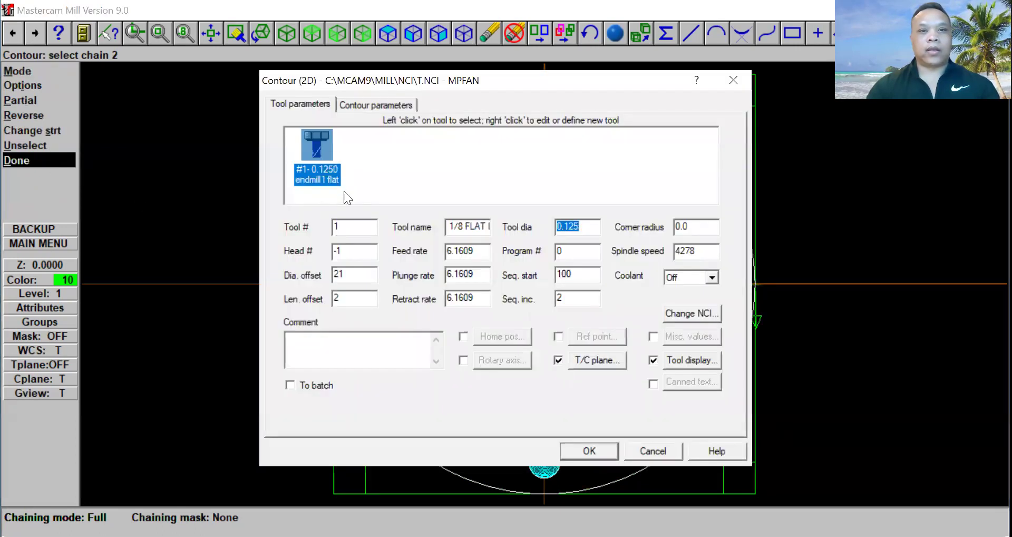
Step: Add the 1/2 flat endmill from the tool library as the contour operation's tool
right_click(365, 137)
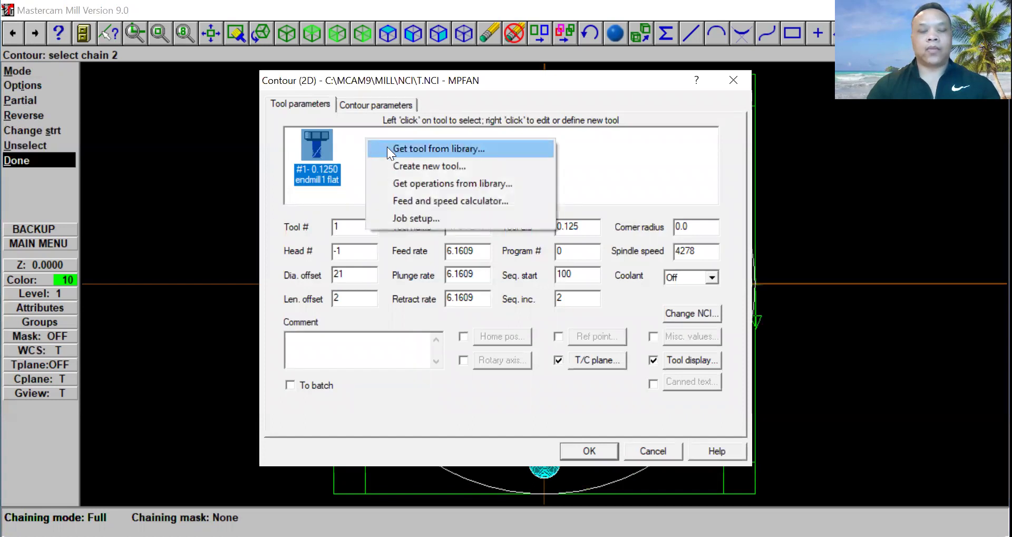
left_click(388, 148)
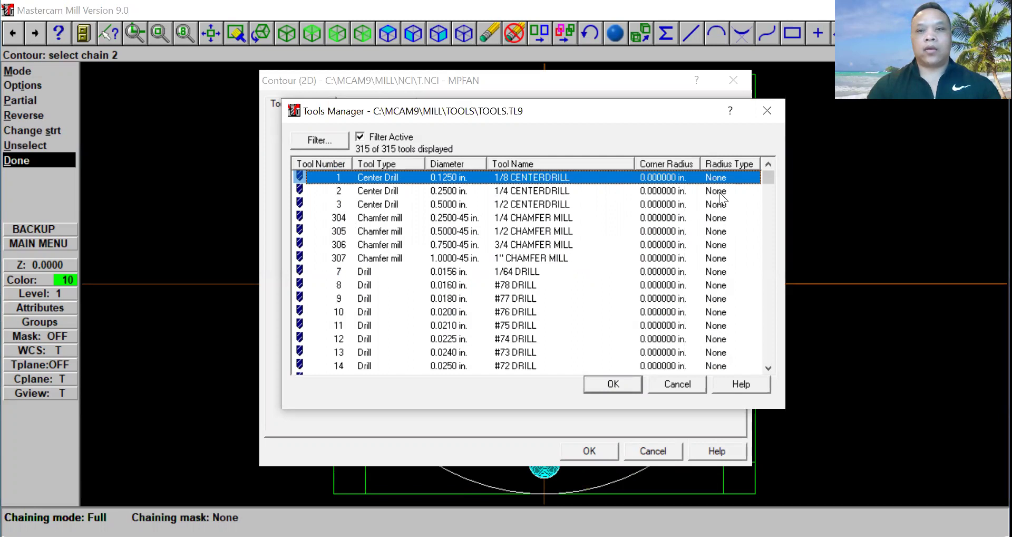
left_click_drag(769, 179, 759, 279)
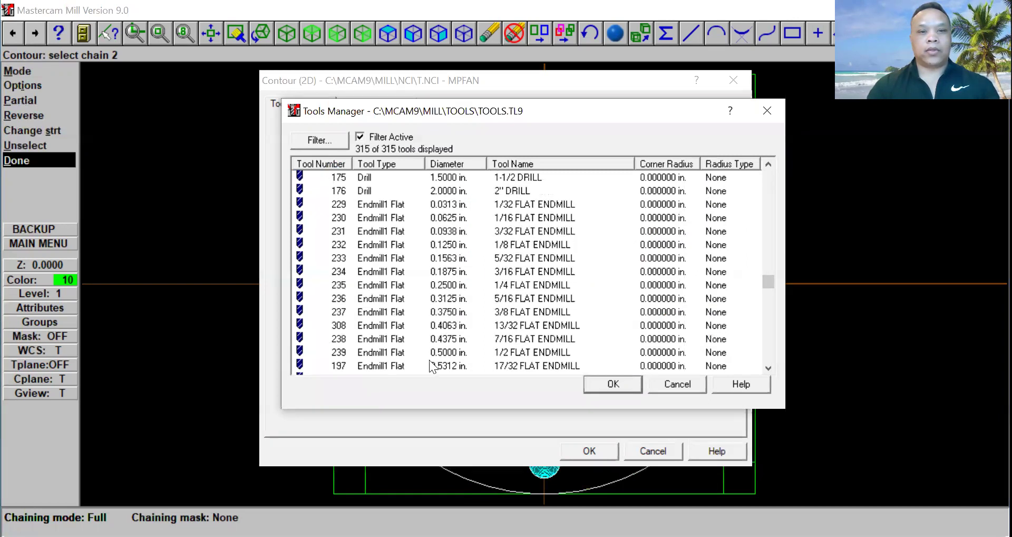
left_click(501, 358)
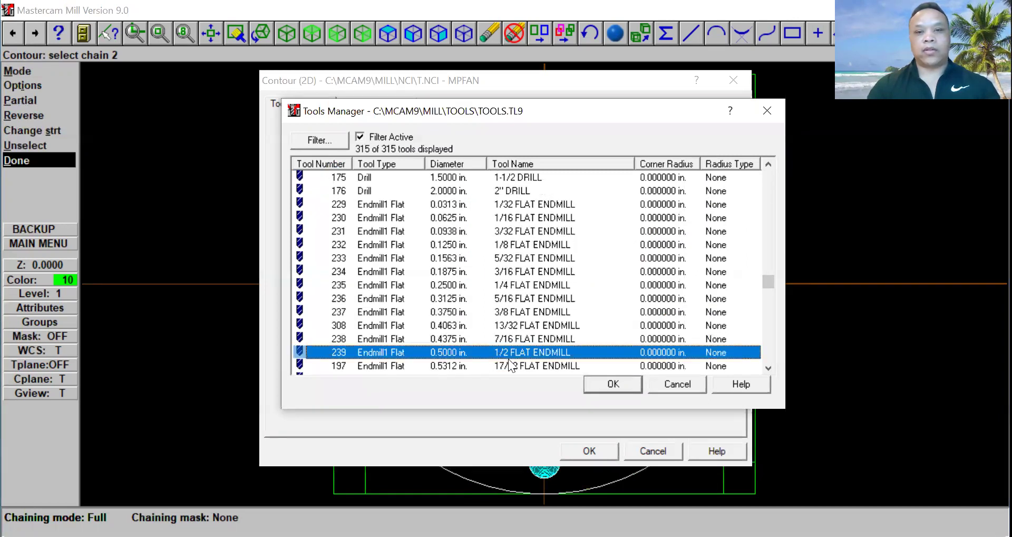
left_click(612, 384)
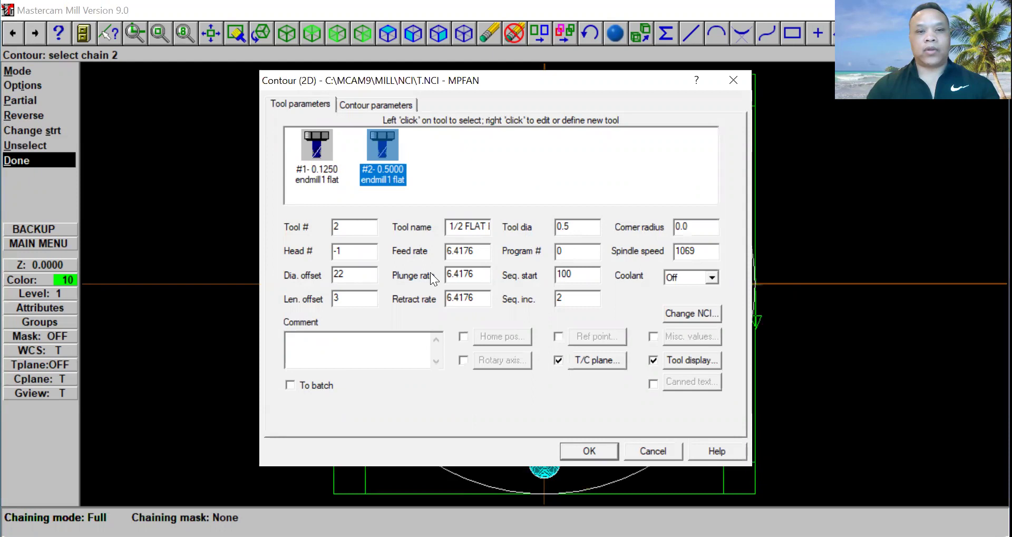
Step: Set the feed rate, plunge rate and retract rate of the 1/2 flat endmill to 7.0
left_click_drag(479, 251, 404, 257)
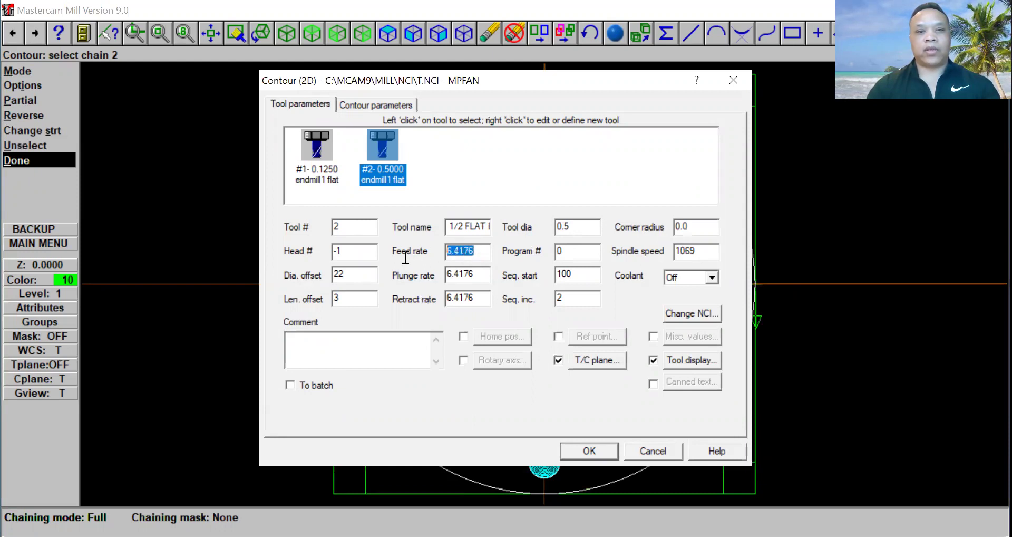
type("7.0")
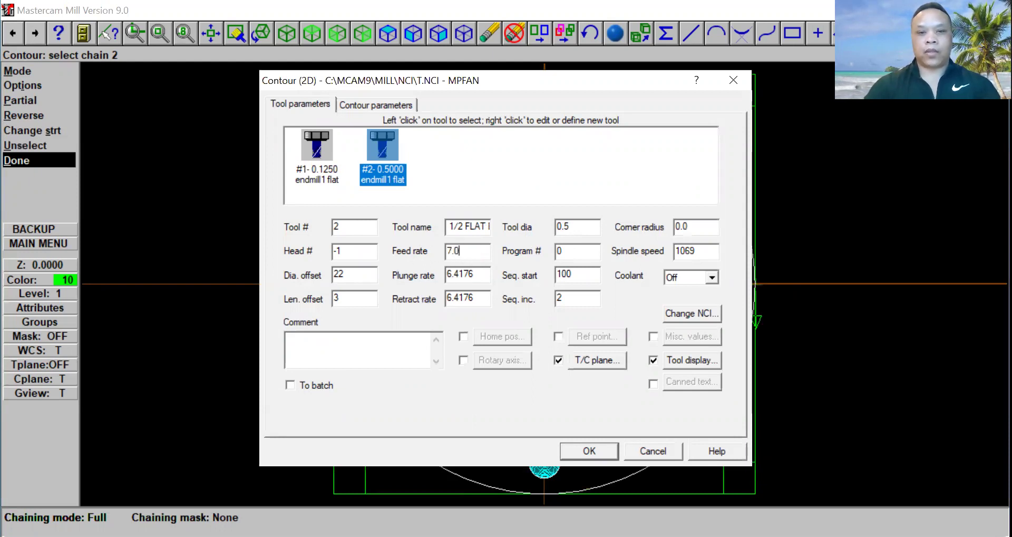
left_click_drag(476, 274, 387, 287)
type("7")
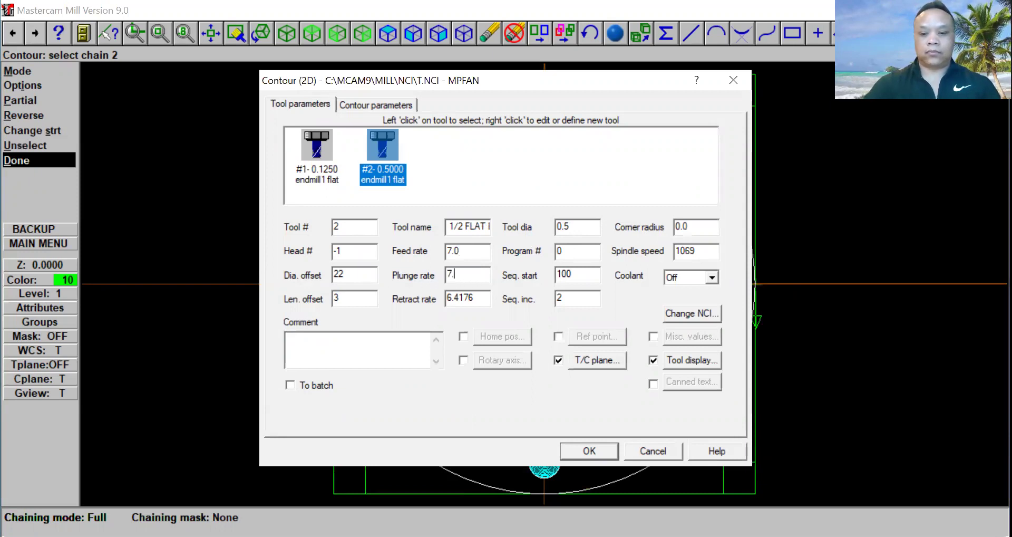
left_click_drag(474, 298, 368, 299)
type("7")
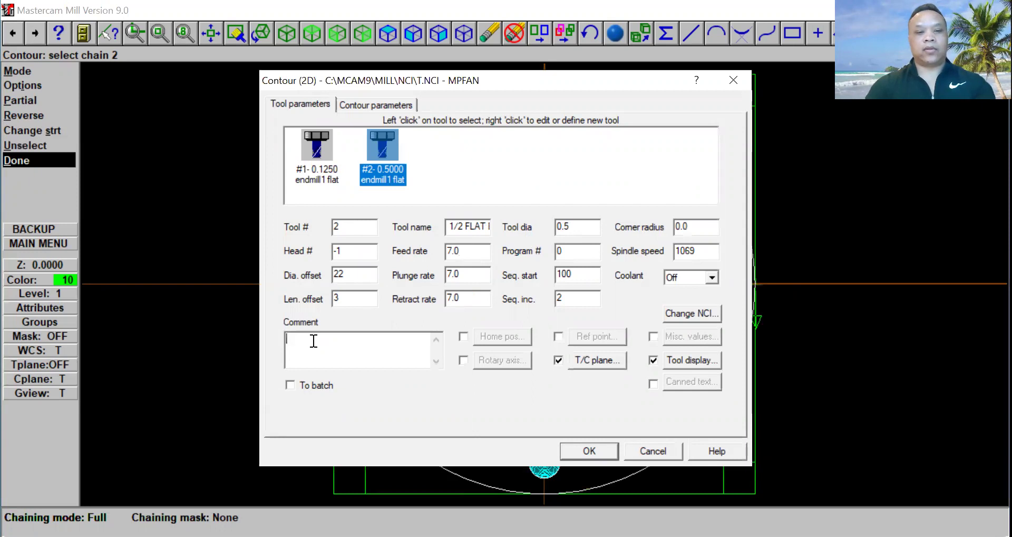
Step: Enter "FINISH PATH" as the contour comment, and set the spindle speed to 2000 with Flood coolant
type("F")
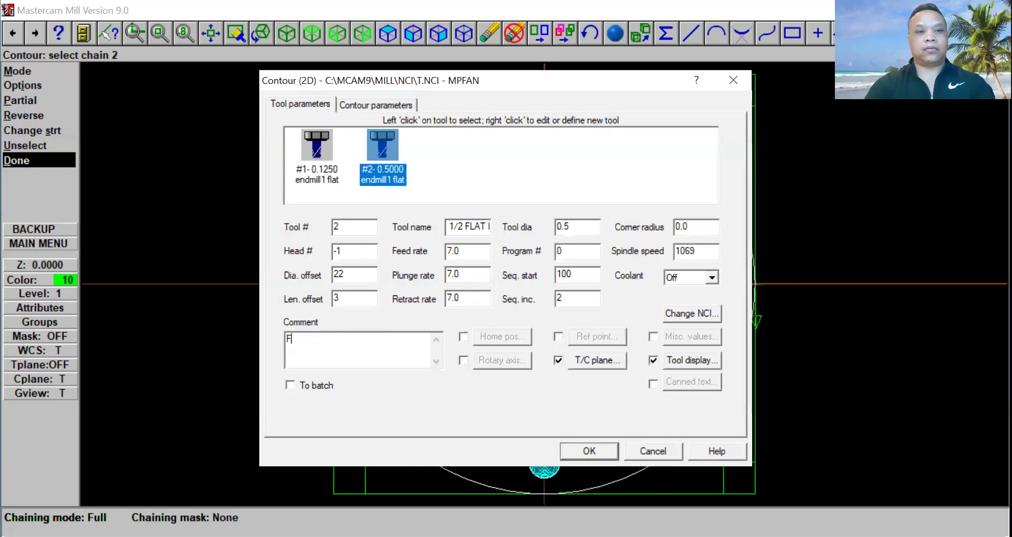
type("INISH PATH")
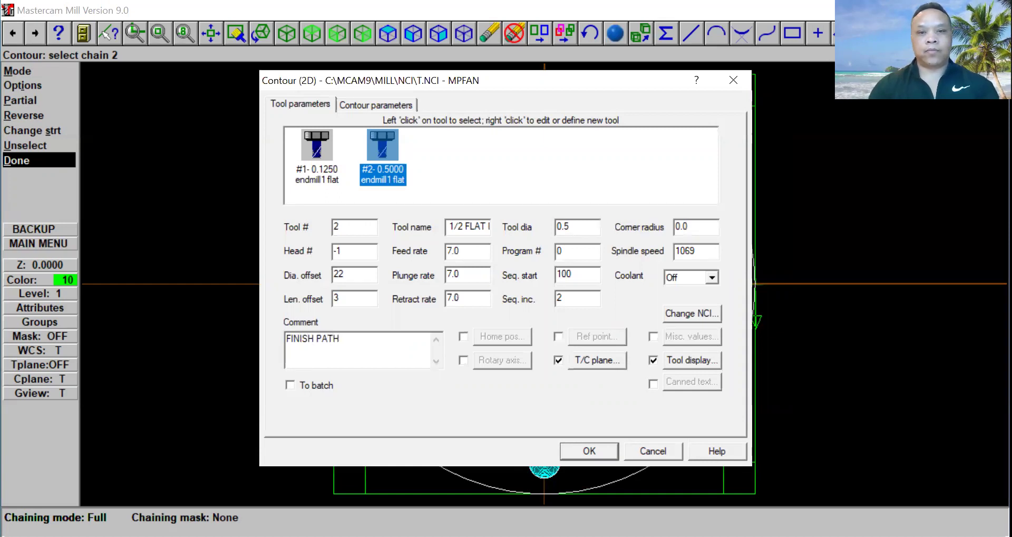
left_click(688, 250)
double_click(688, 250)
type("2000")
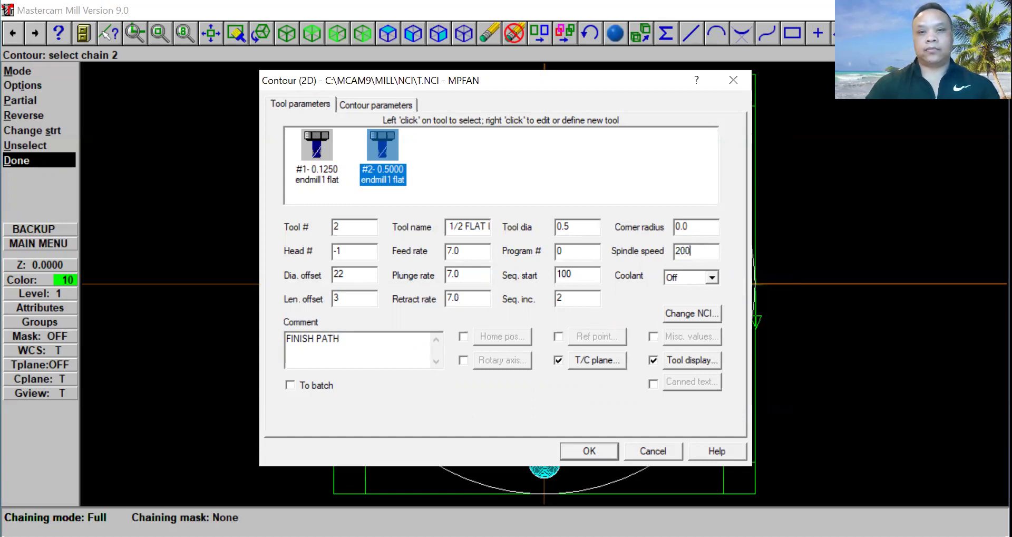
left_click(712, 277)
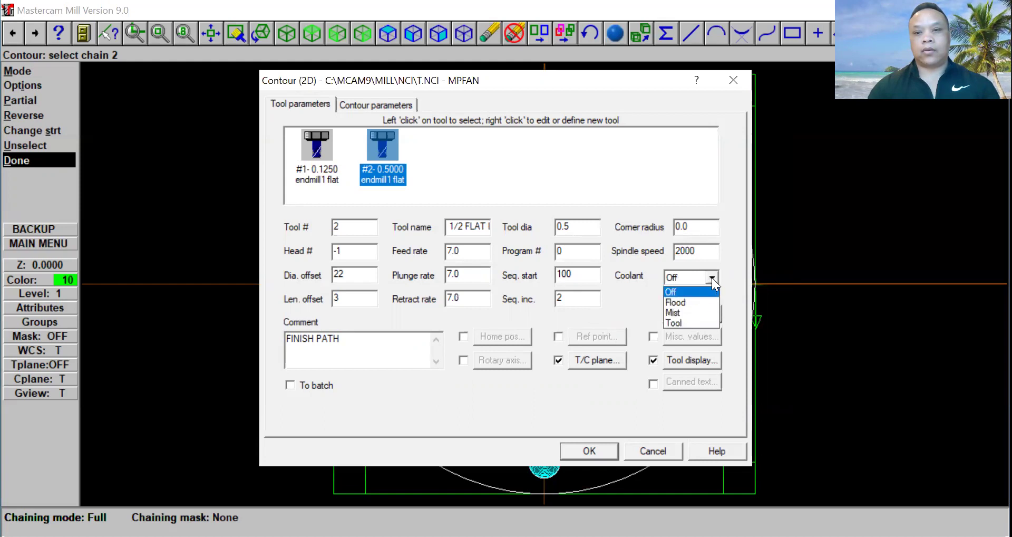
left_click(701, 302)
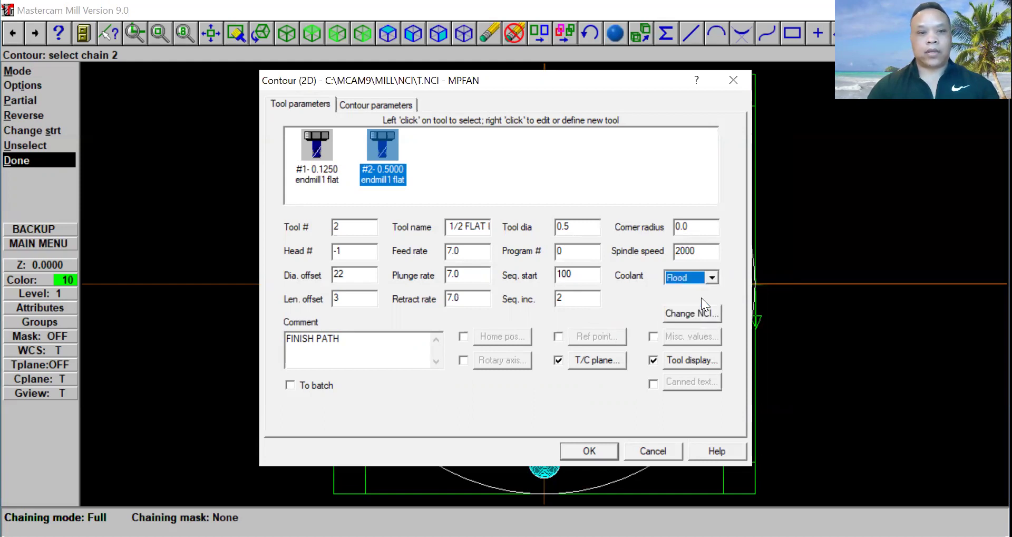
Step: In the contour parameters, set the depth to -0.75 and the tip compensation to Center
left_click(375, 104)
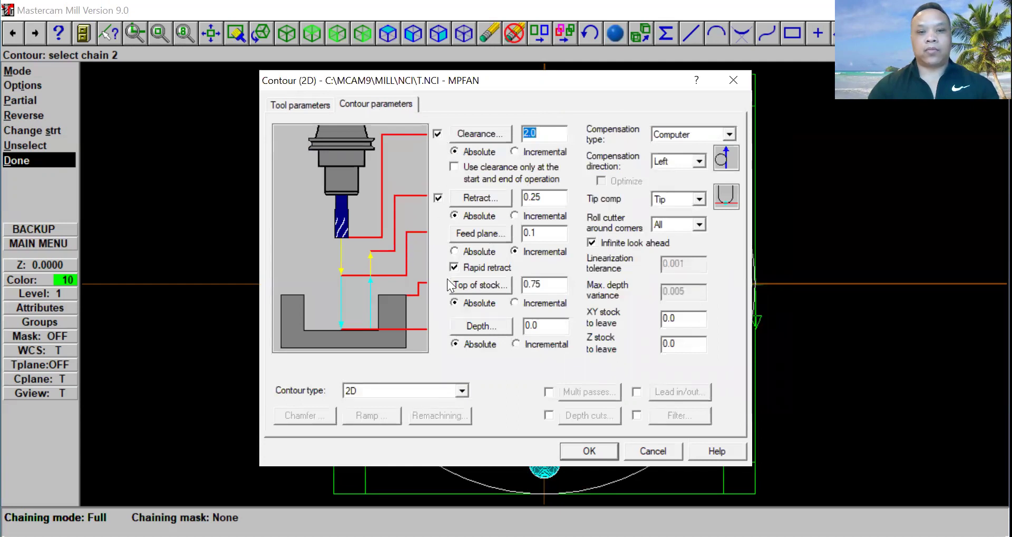
left_click(553, 326)
type("-.75")
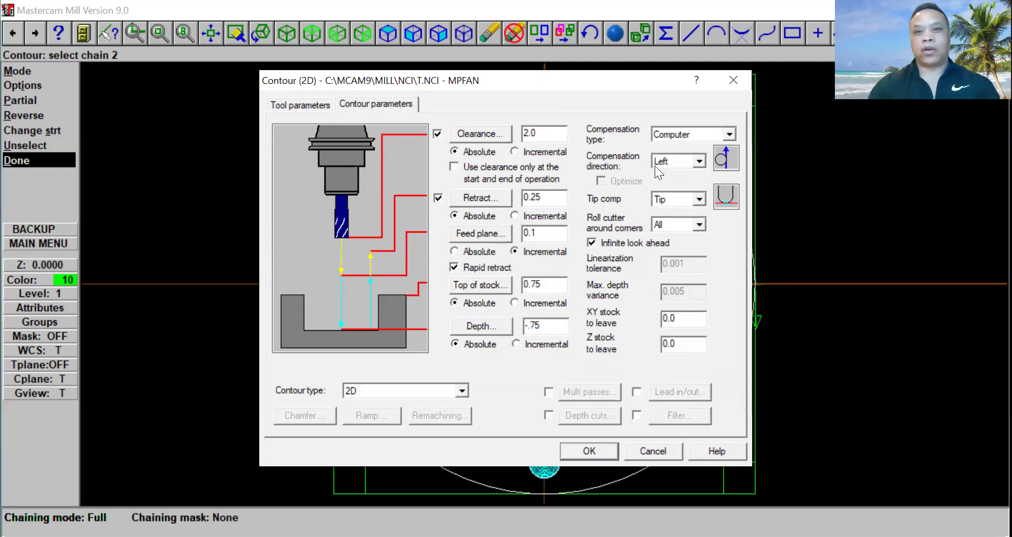
left_click(699, 199)
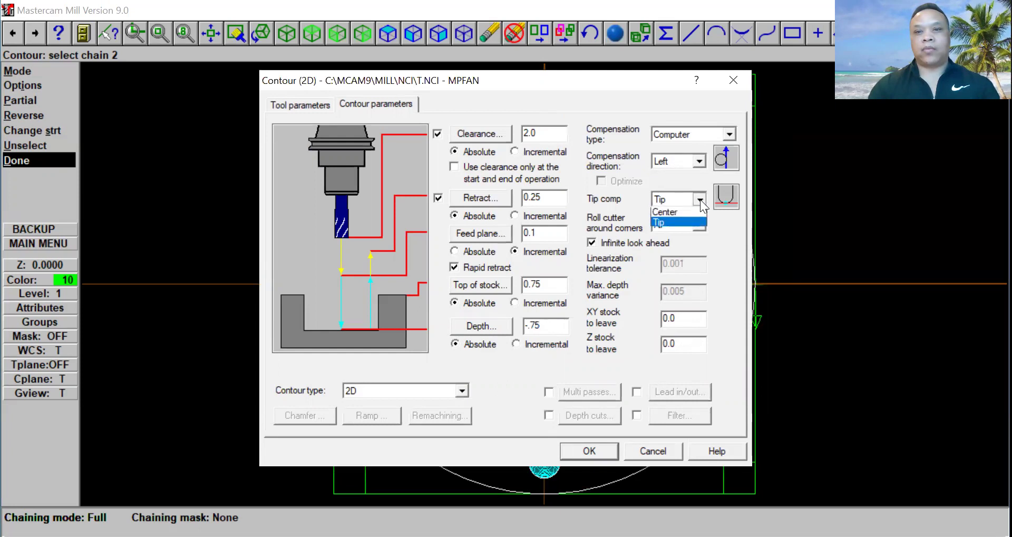
left_click(695, 211)
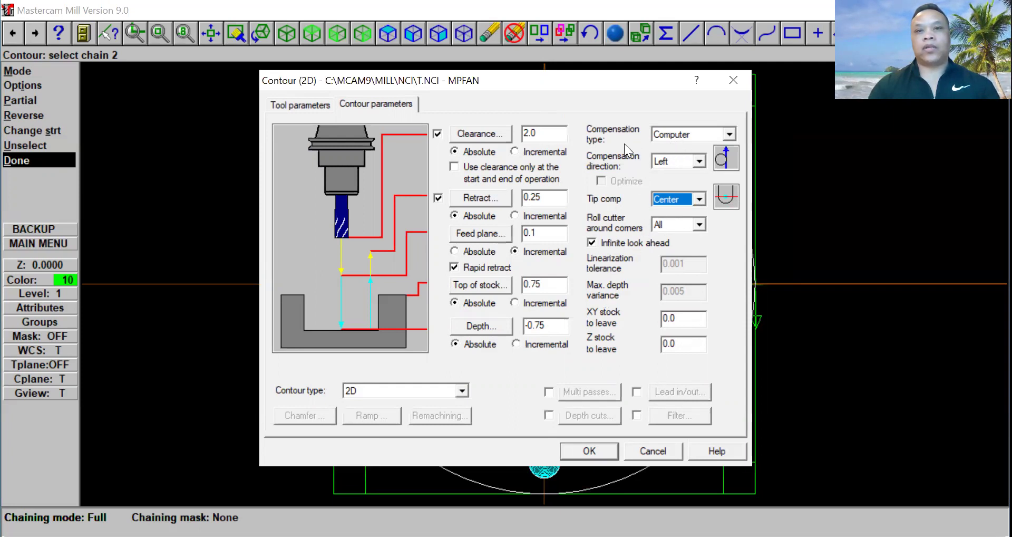
Step: Set the contour's compensation type to Wear and generate the contour toolpath
left_click(730, 135)
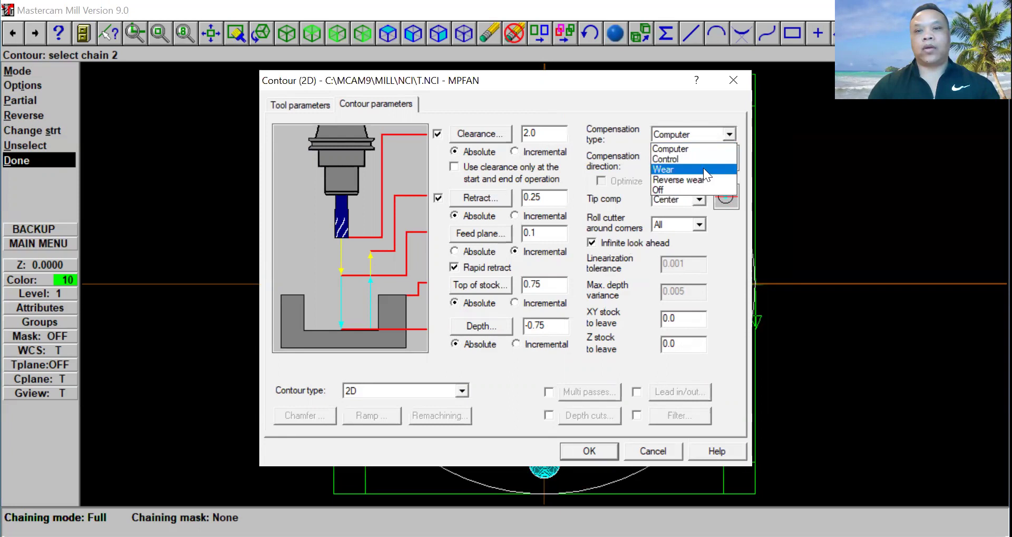
left_click(703, 169)
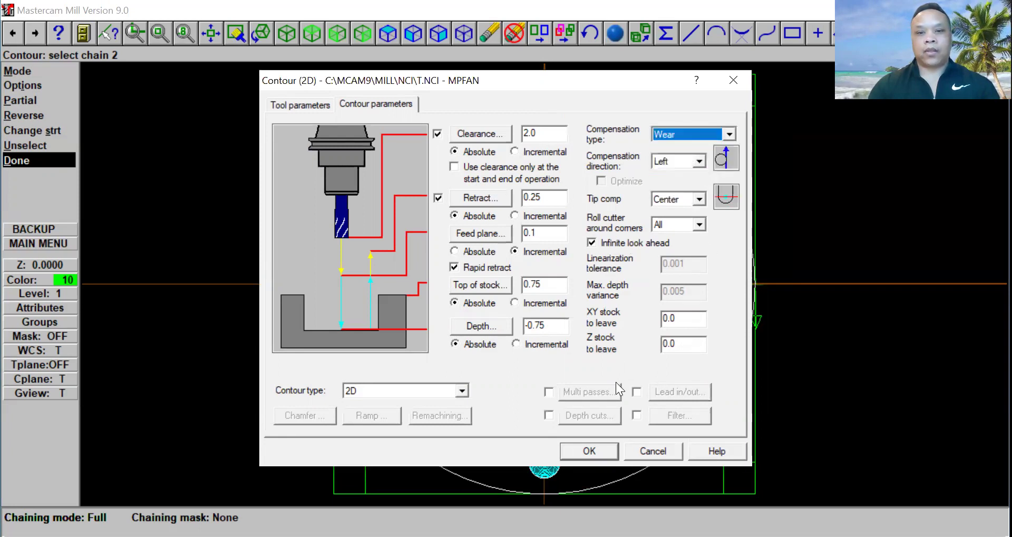
left_click(586, 449)
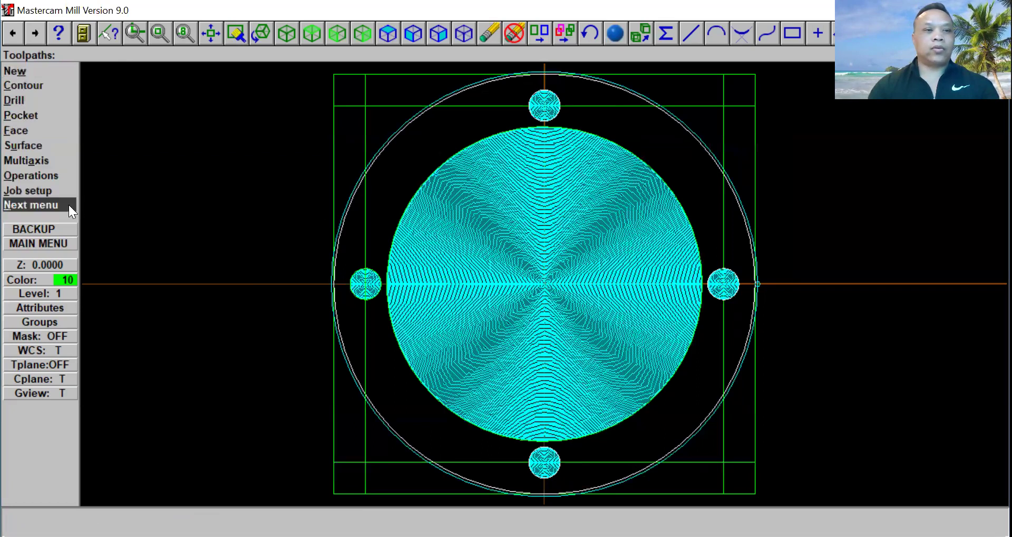
Step: Select both the pocket and contour operations in the Operations Manager and open the Verify simulation for them
left_click(55, 177)
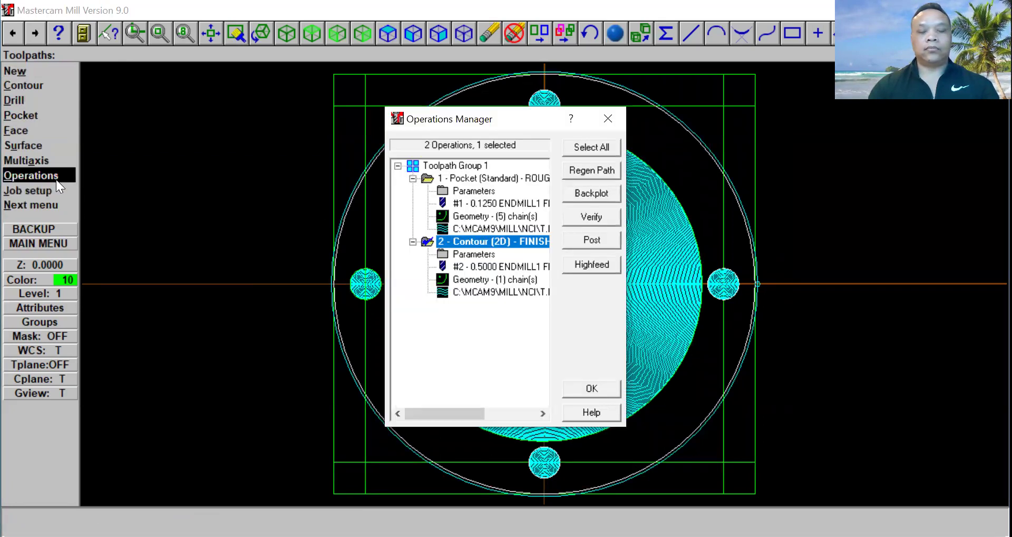
left_click(586, 148)
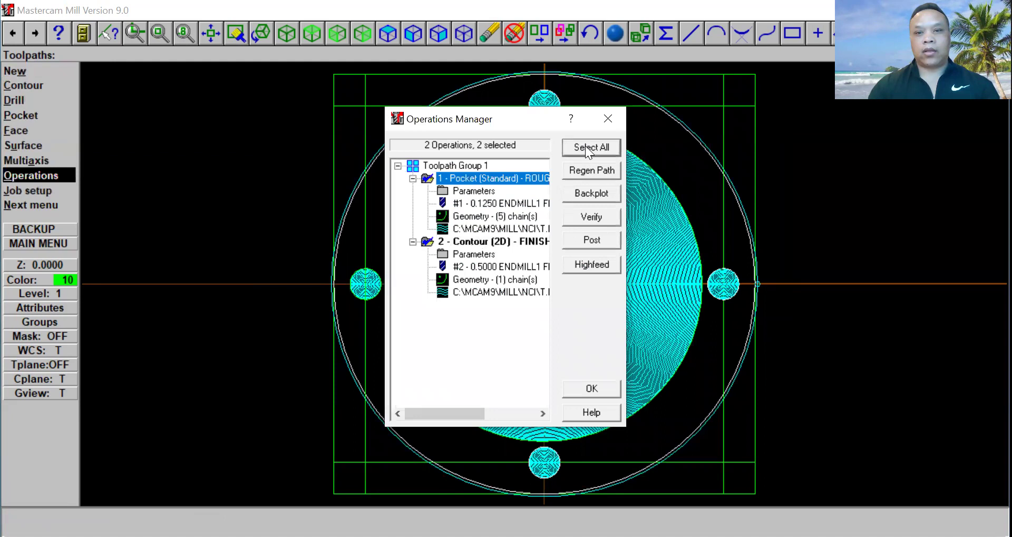
left_click(581, 210)
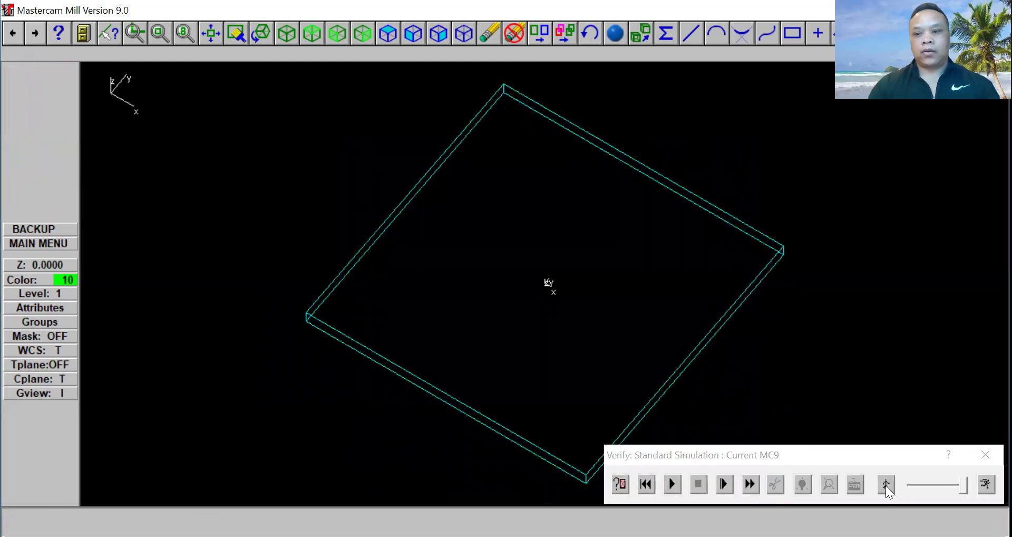
Step: Run the Verify simulation of both operations at slightly reduced speed, raise it to maximum during the contour, and close the Operations Manager
left_click(951, 480)
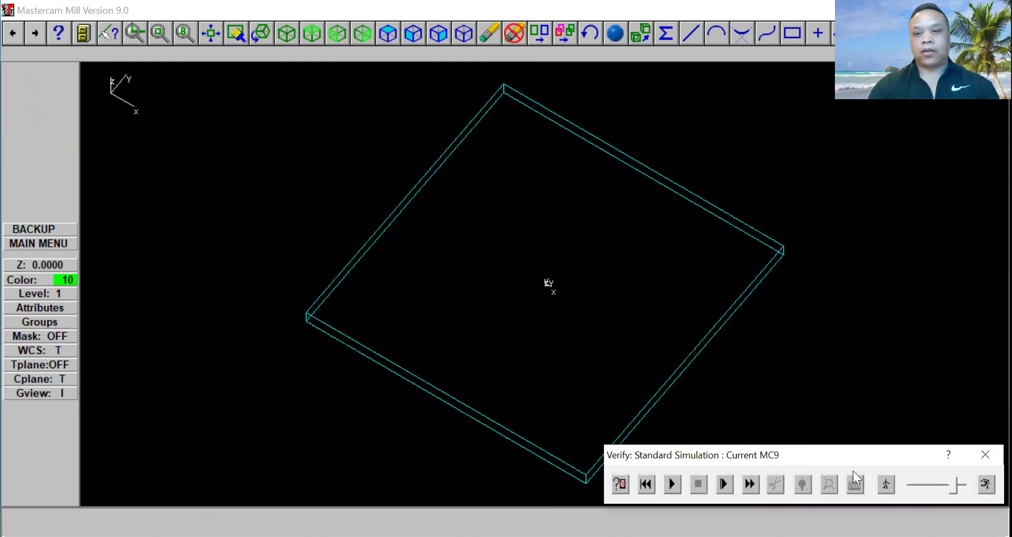
left_click(672, 484)
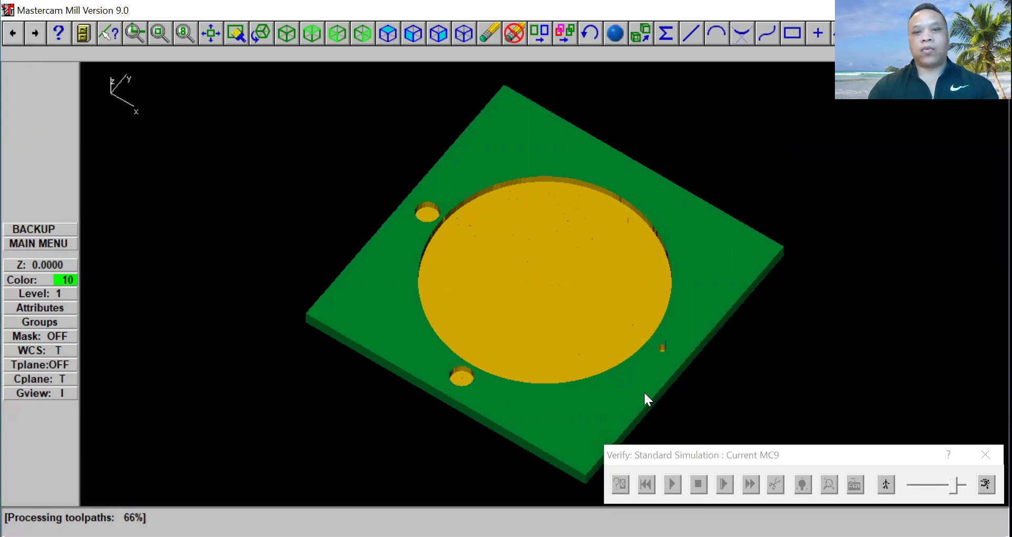
left_click(959, 484)
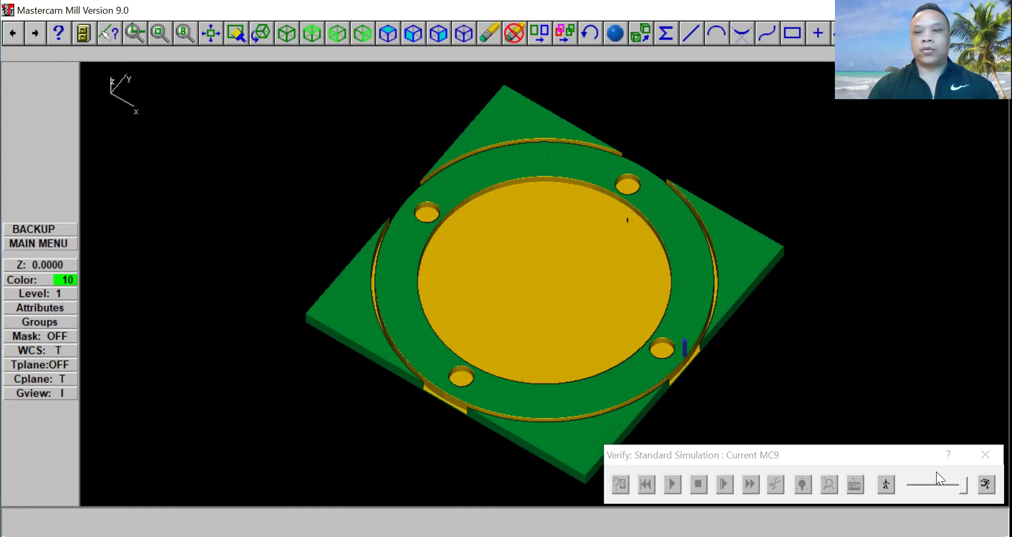
left_click(986, 454)
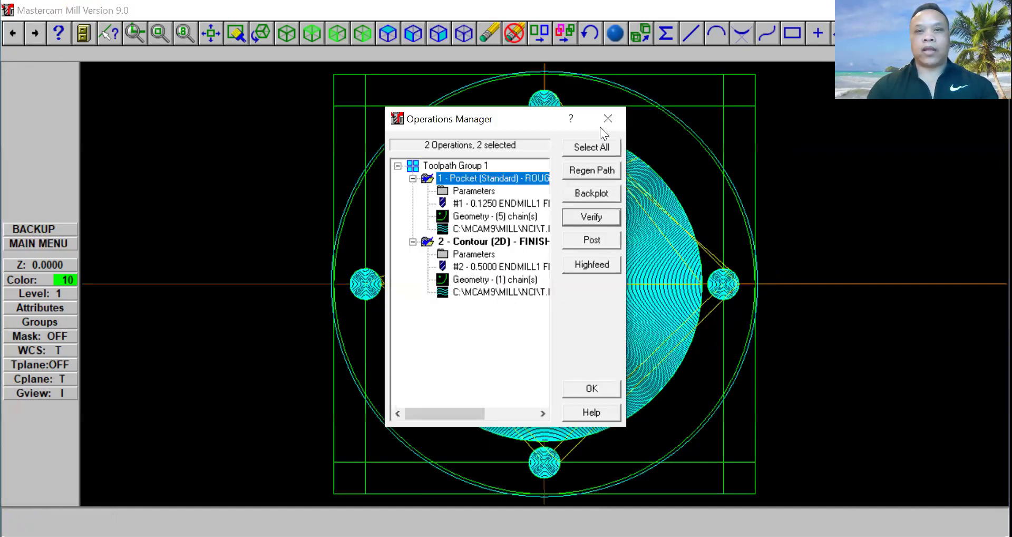
left_click(606, 116)
Step: In the job setup, define the stock size as Y 40, X 40 and Z 10, and enable the stock display
left_click(65, 242)
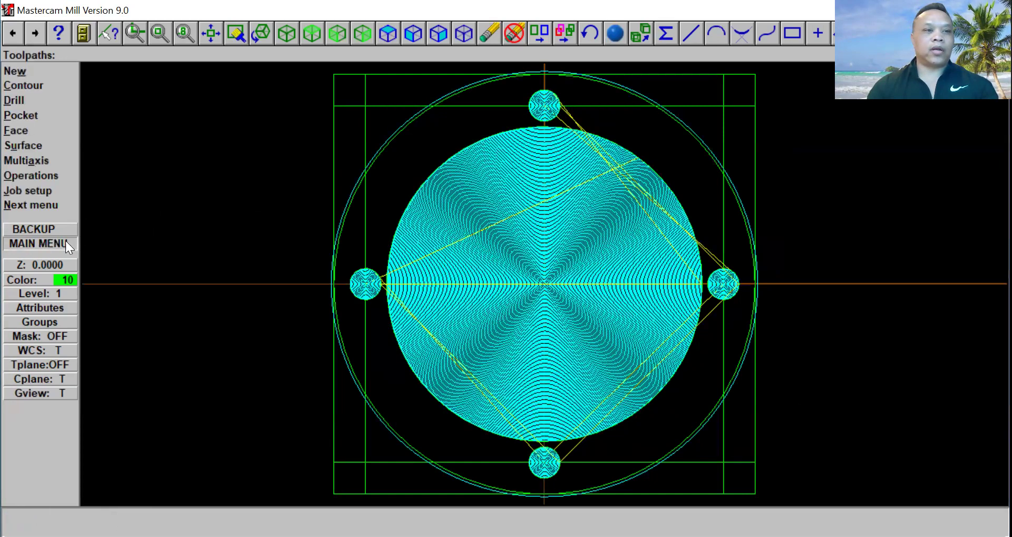
left_click(47, 191)
left_click(46, 191)
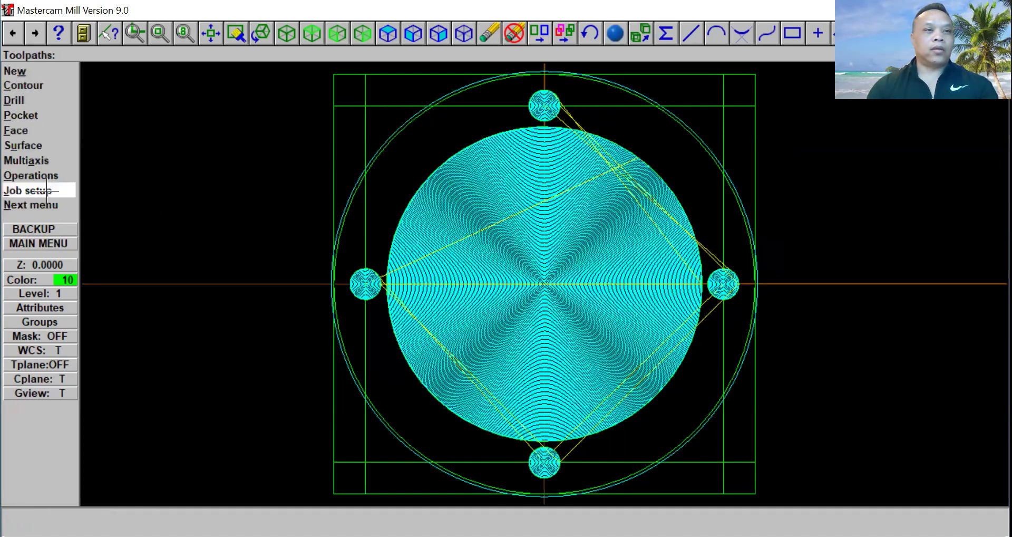
left_click(435, 107)
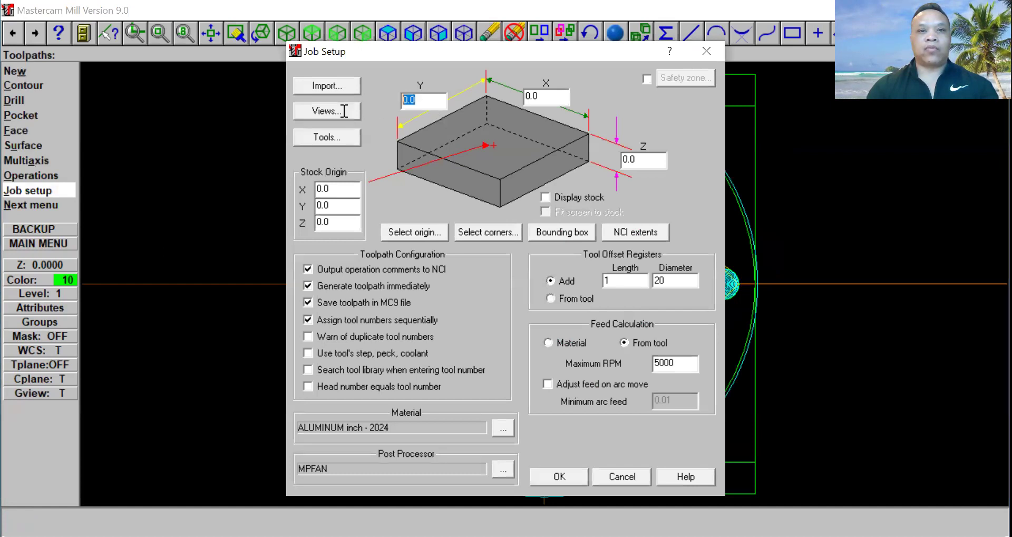
type("40")
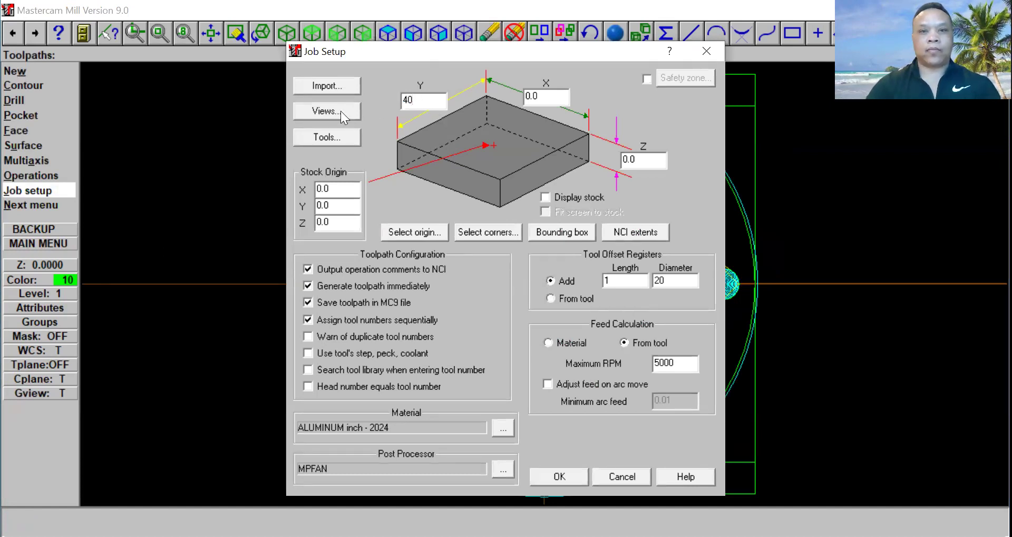
left_click(543, 97)
type("40")
key("Tab")
key("BackSpace")
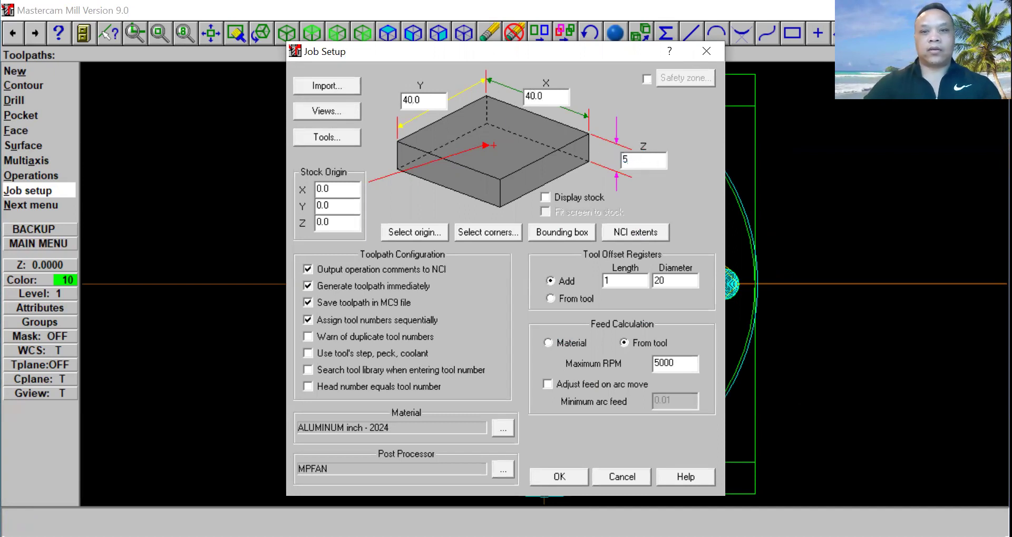
type("10")
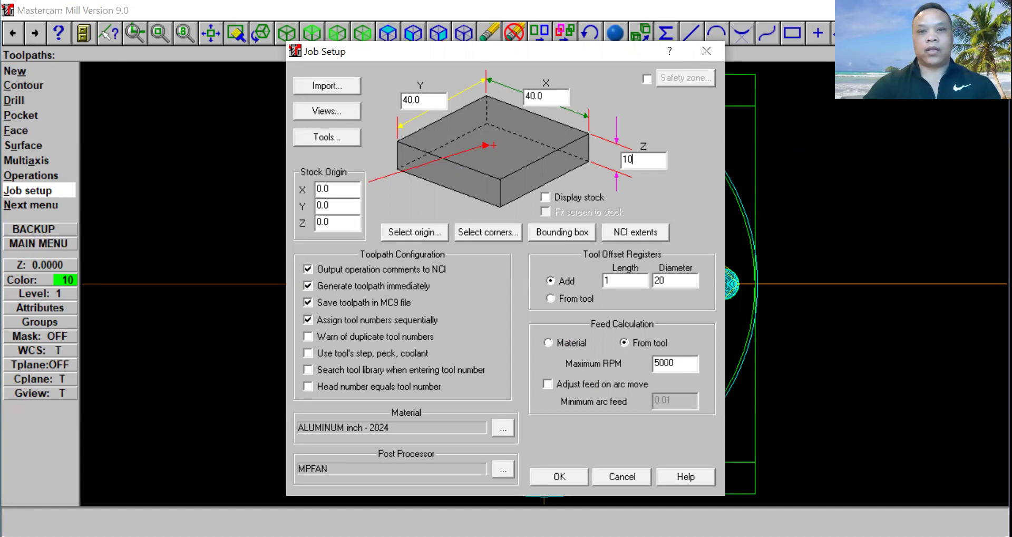
left_click(546, 199)
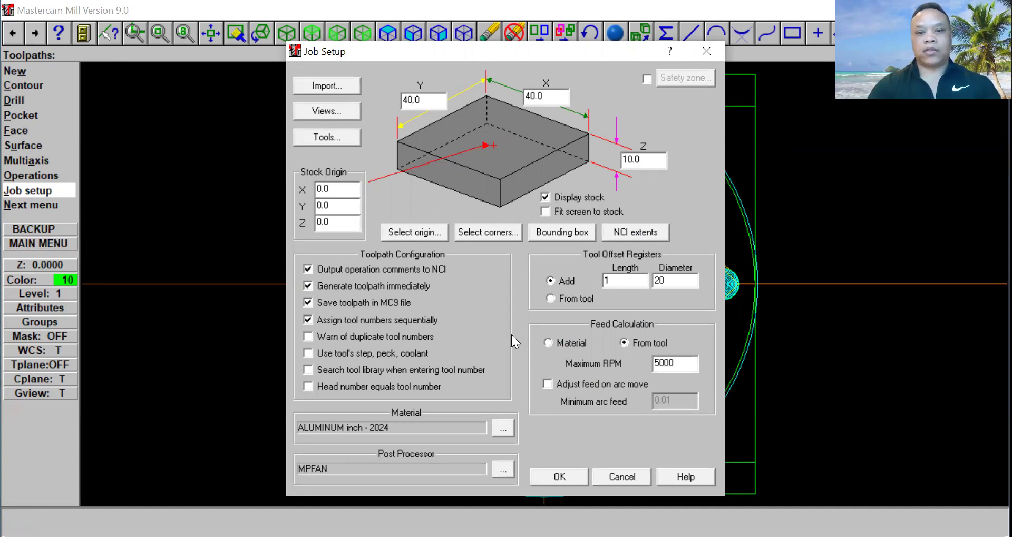
left_click(541, 475)
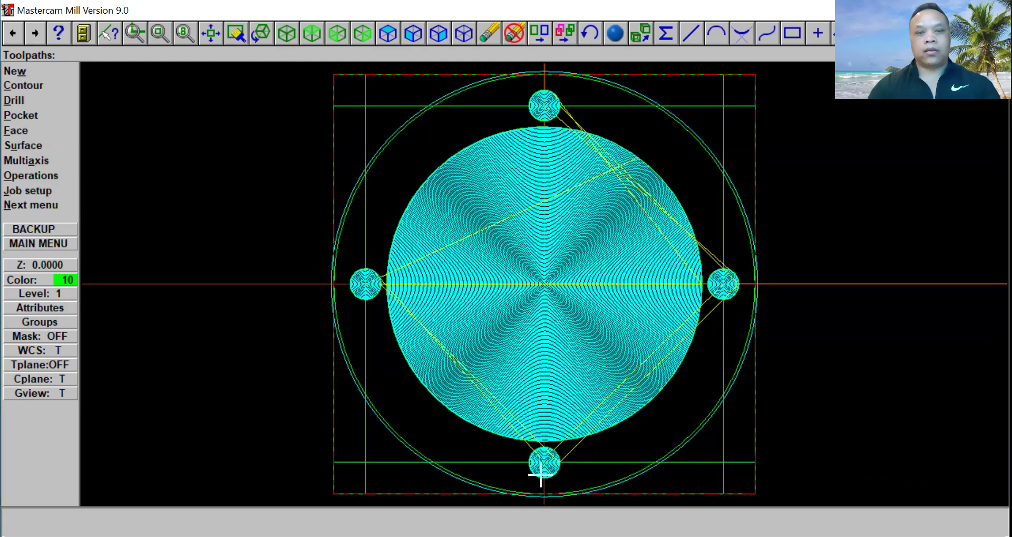
Step: Examine the stock boundary and toolpaths in a fitted isometric view and from an angle rotated with Dynamic Spin
left_click(287, 33)
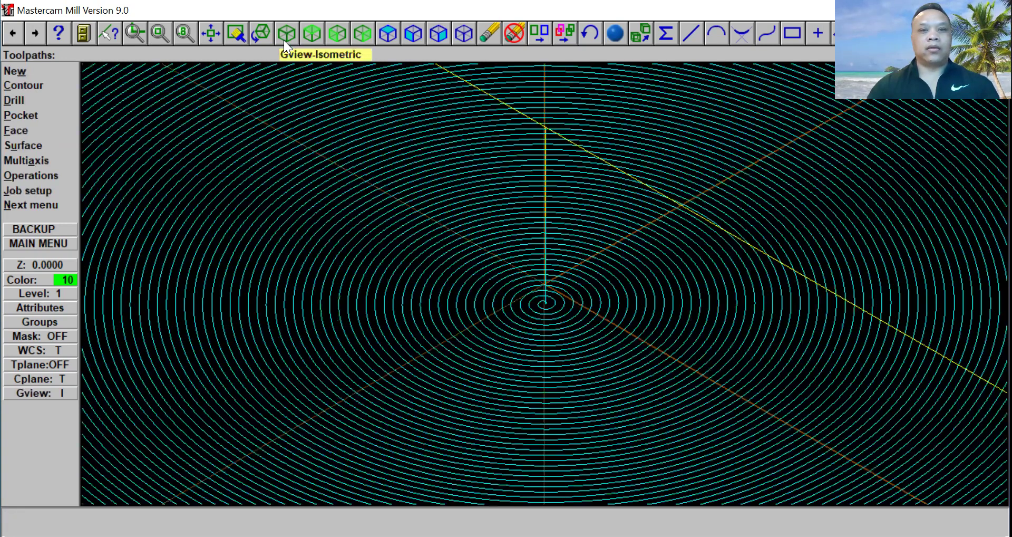
left_click(213, 33)
left_click(157, 33)
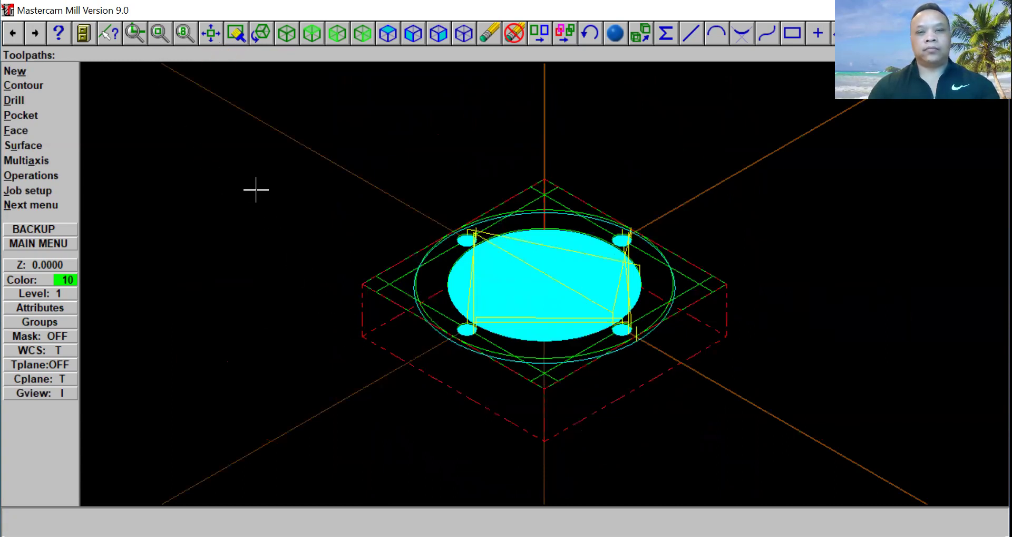
right_click(378, 290)
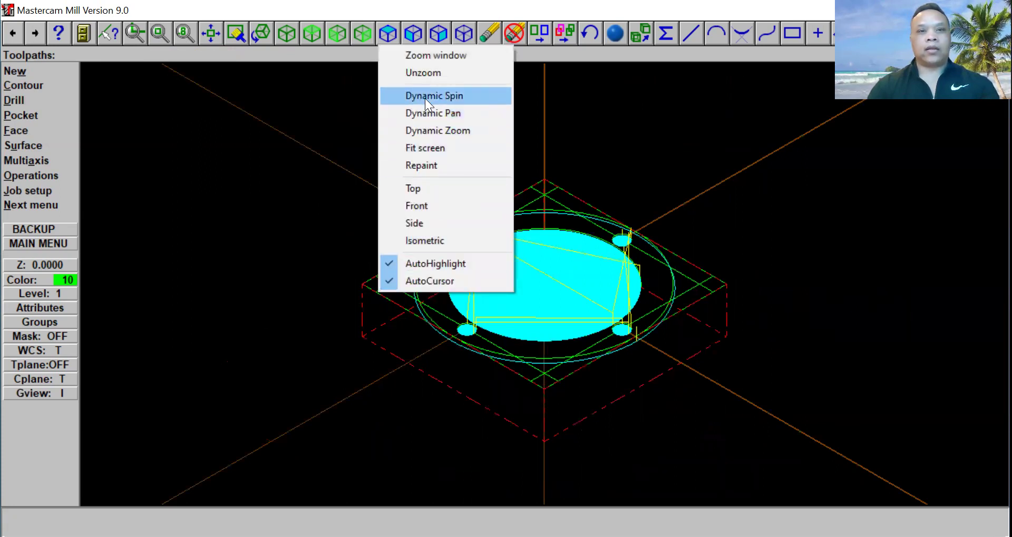
left_click(425, 96)
left_click(378, 285)
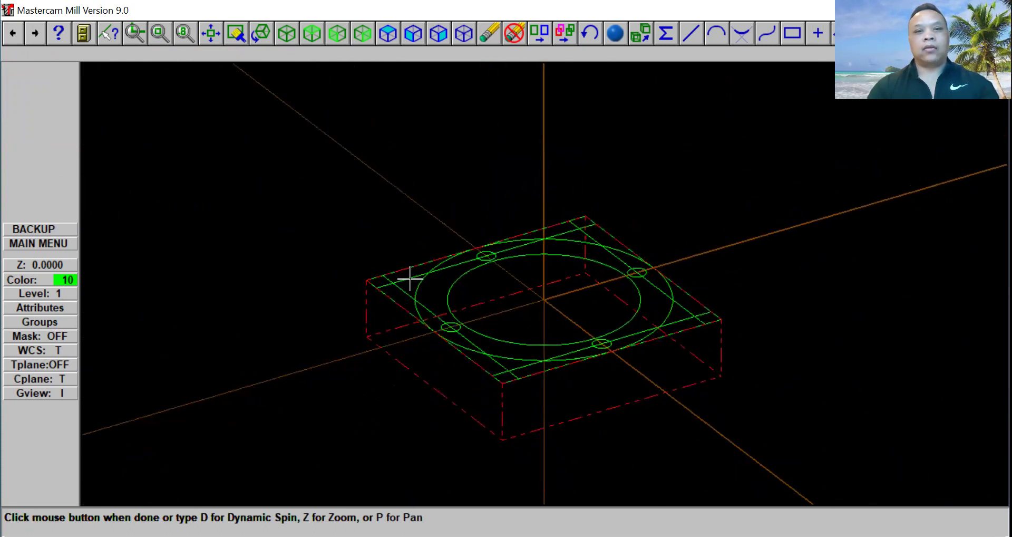
left_click(410, 278)
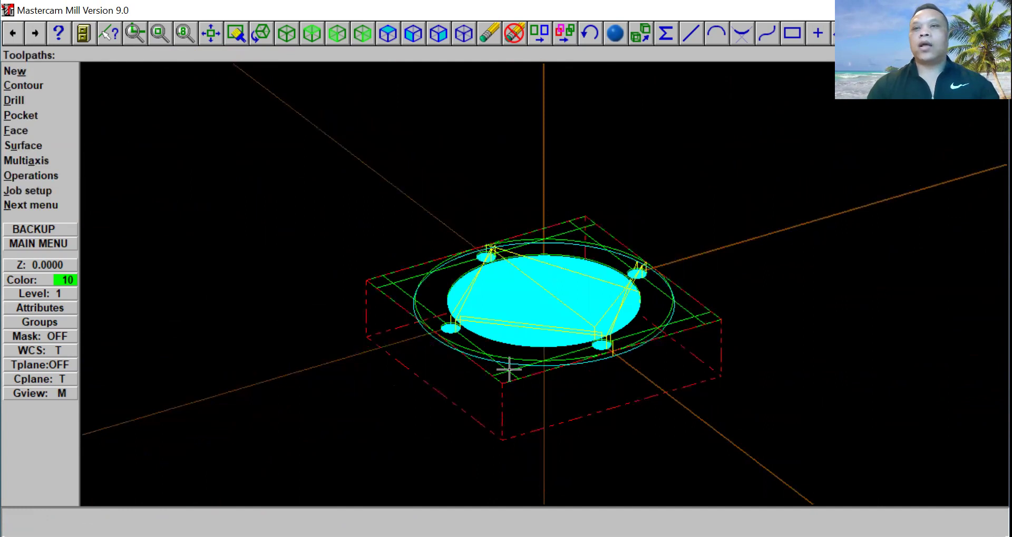